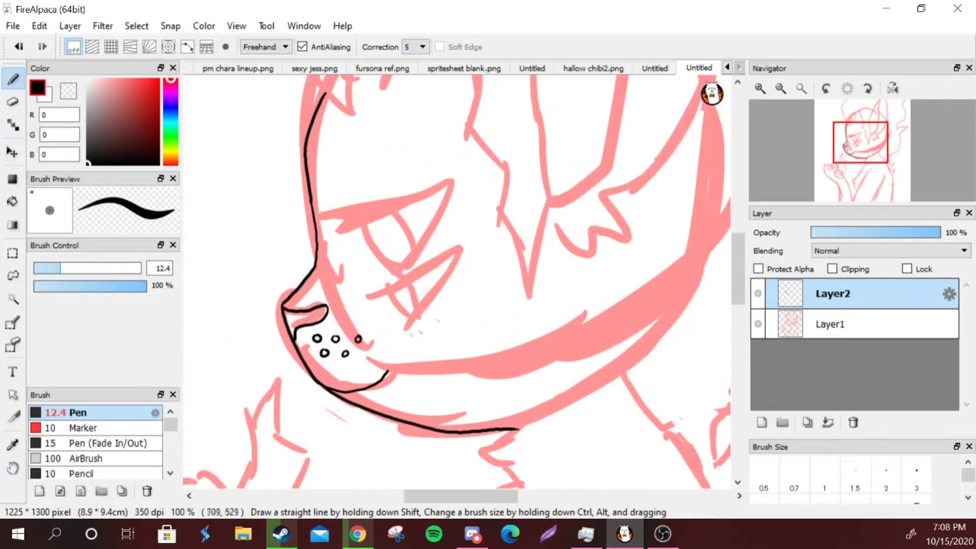
# Ink the upper and lower eyes on Layer2 in black, outlining the jagged lashes and the long pointed outer corners.
pyautogui.scroll(2, 456, 248)
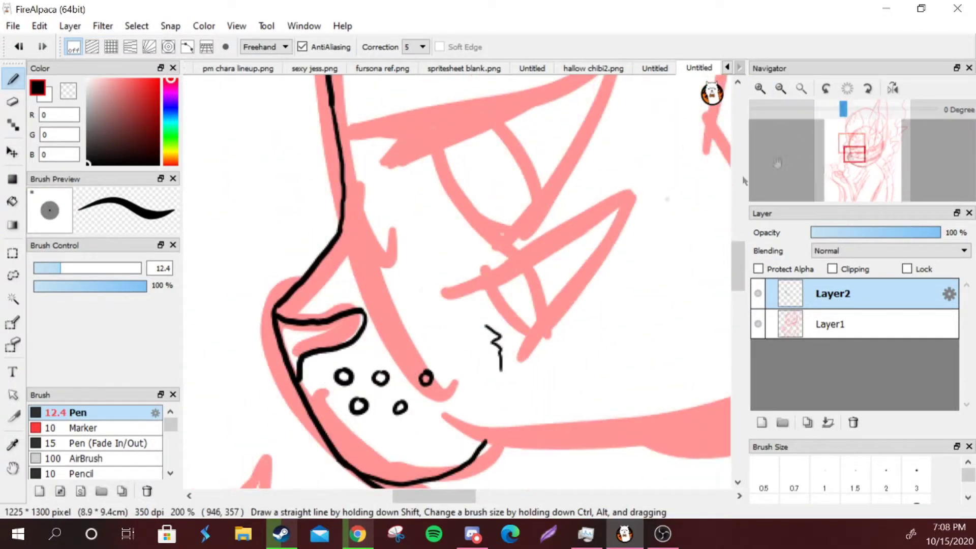
pyautogui.moveTo(627, 191)
pyautogui.mouseDown()
pyautogui.moveTo(484, 263)
pyautogui.moveTo(494, 285)
pyautogui.moveTo(628, 189)
pyautogui.moveTo(521, 360)
pyautogui.moveTo(622, 206)
pyautogui.mouseUp()
pyautogui.moveTo(544, 190); pyautogui.dragTo(582, 281)
pyautogui.moveTo(646, 150)
pyautogui.mouseDown()
pyautogui.moveTo(453, 204)
pyautogui.moveTo(411, 251)
pyautogui.moveTo(429, 262)
pyautogui.moveTo(480, 247)
pyautogui.moveTo(655, 148)
pyautogui.moveTo(649, 193)
pyautogui.moveTo(565, 325)
pyautogui.mouseUp()
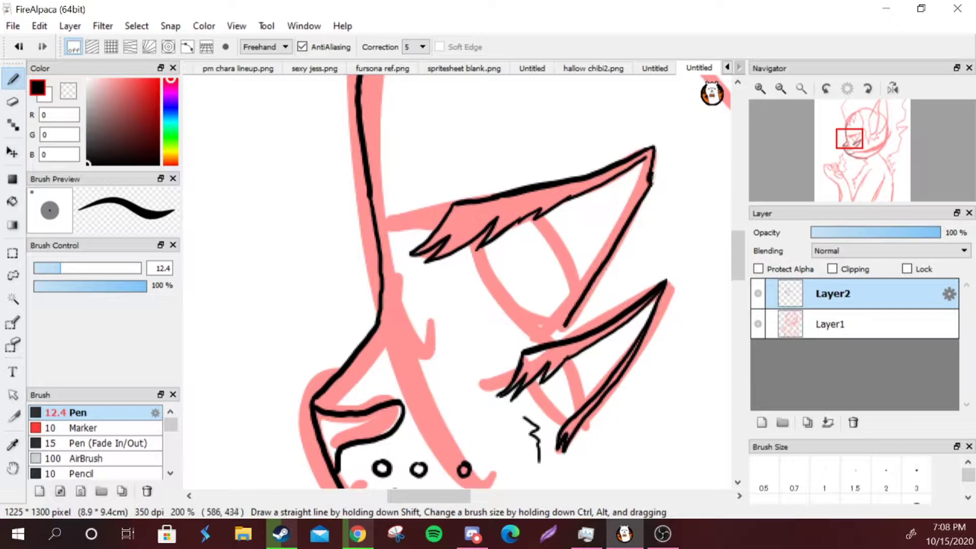
pyautogui.moveTo(645, 161)
pyautogui.mouseDown()
pyautogui.moveTo(629, 206)
pyautogui.moveTo(561, 300)
pyautogui.mouseUp()
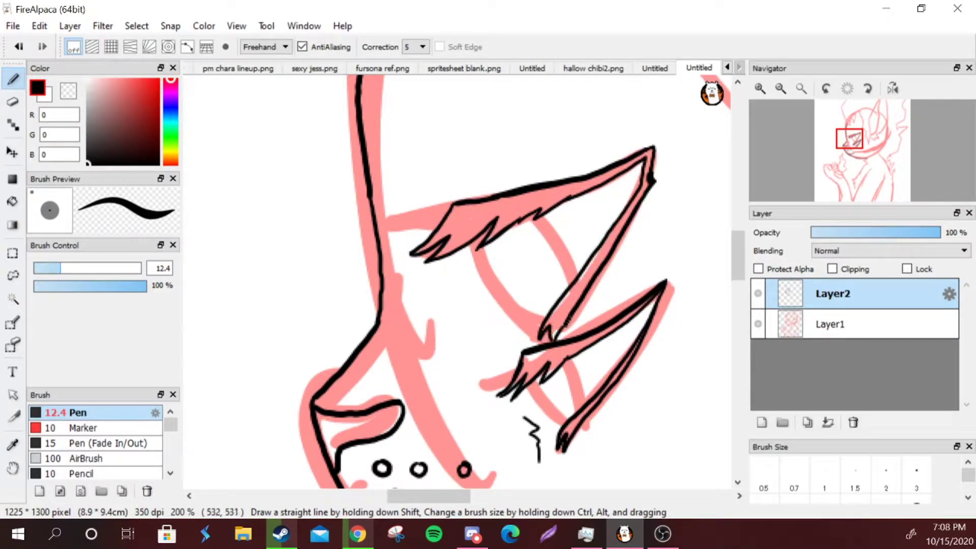
# Ink the curved irises and jagged pupils inside both eyes.
pyautogui.moveTo(475, 245); pyautogui.dragTo(543, 325)
pyautogui.moveTo(546, 216); pyautogui.dragTo(571, 277)
pyautogui.moveTo(513, 253)
pyautogui.mouseDown()
pyautogui.moveTo(533, 252)
pyautogui.moveTo(546, 289)
pyautogui.moveTo(533, 306)
pyautogui.mouseUp()
pyautogui.scroll(-3, 534, 305)
pyautogui.moveTo(534, 234)
pyautogui.mouseDown()
pyautogui.moveTo(553, 268)
pyautogui.moveTo(561, 260)
pyautogui.mouseUp()
# Ink the tall pointed ear with notches along its back edge, its inner fold and the jagged fur tufts at its base.
pyautogui.click(780, 89)
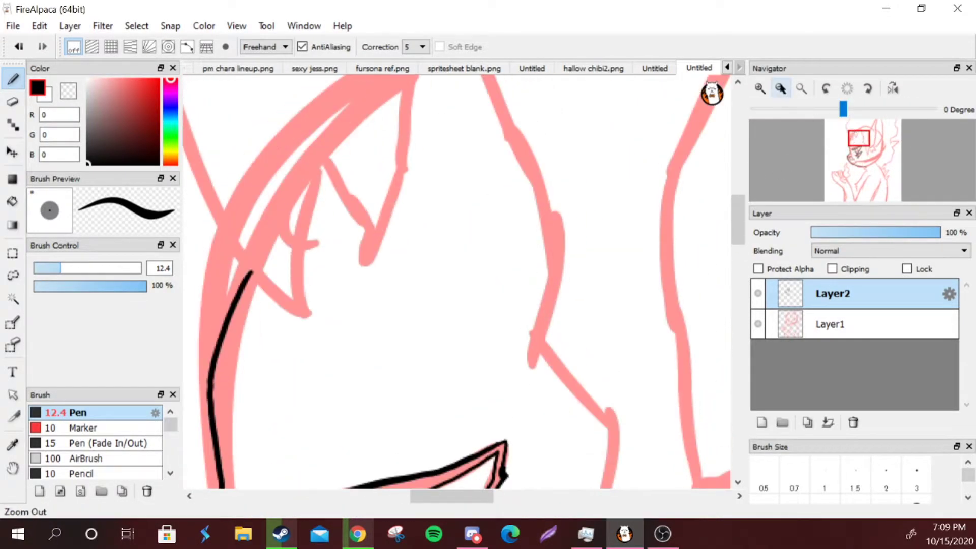
pyautogui.click(780, 89)
pyautogui.click(759, 88)
pyautogui.click(759, 88)
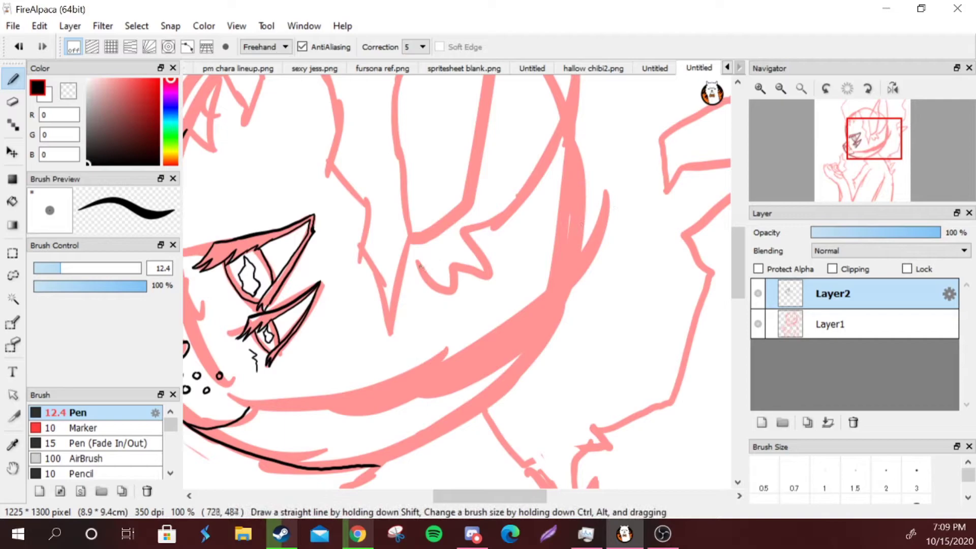
pyautogui.moveTo(510, 230)
pyautogui.mouseDown()
pyautogui.moveTo(555, 269)
pyautogui.moveTo(594, 240)
pyautogui.moveTo(608, 204)
pyautogui.moveTo(547, 266)
pyautogui.moveTo(548, 148)
pyautogui.moveTo(518, 186)
pyautogui.moveTo(545, 173)
pyautogui.moveTo(541, 138)
pyautogui.mouseUp()
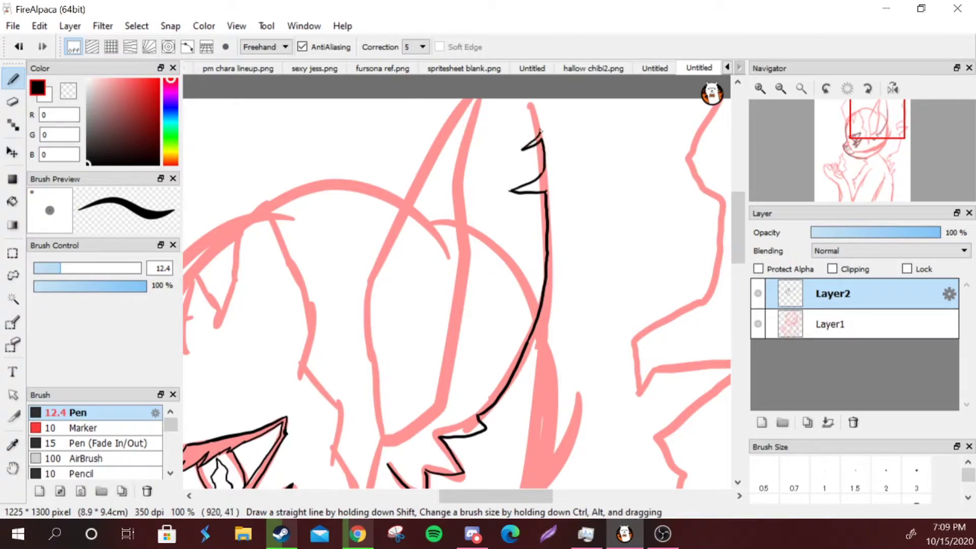
pyautogui.moveTo(463, 99)
pyautogui.mouseDown()
pyautogui.moveTo(365, 293)
pyautogui.moveTo(382, 438)
pyautogui.moveTo(424, 419)
pyautogui.mouseUp()
pyautogui.hotkey('ctrl', 'z')
pyautogui.moveTo(464, 166)
pyautogui.mouseDown()
pyautogui.moveTo(450, 352)
pyautogui.moveTo(606, 185)
pyautogui.mouseUp()
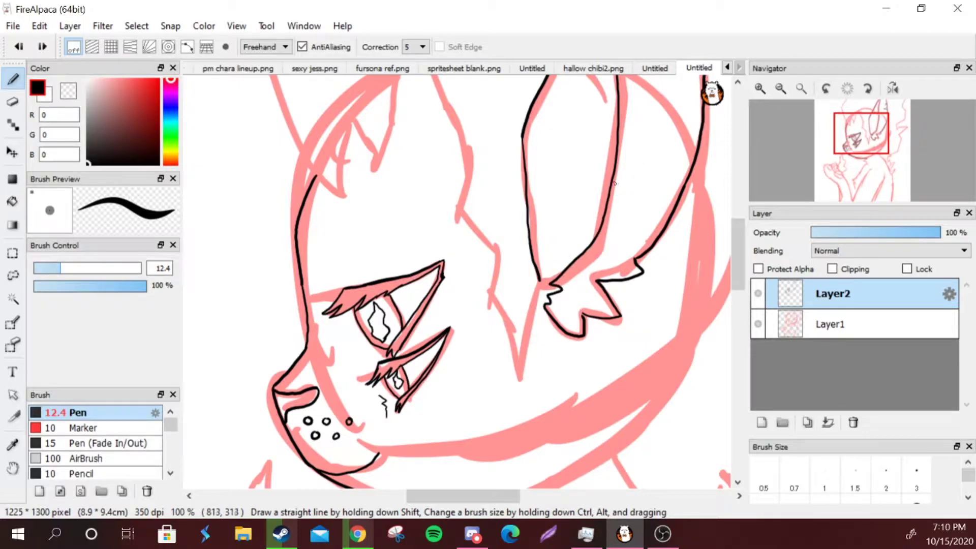
pyautogui.moveTo(589, 289); pyautogui.dragTo(424, 252)
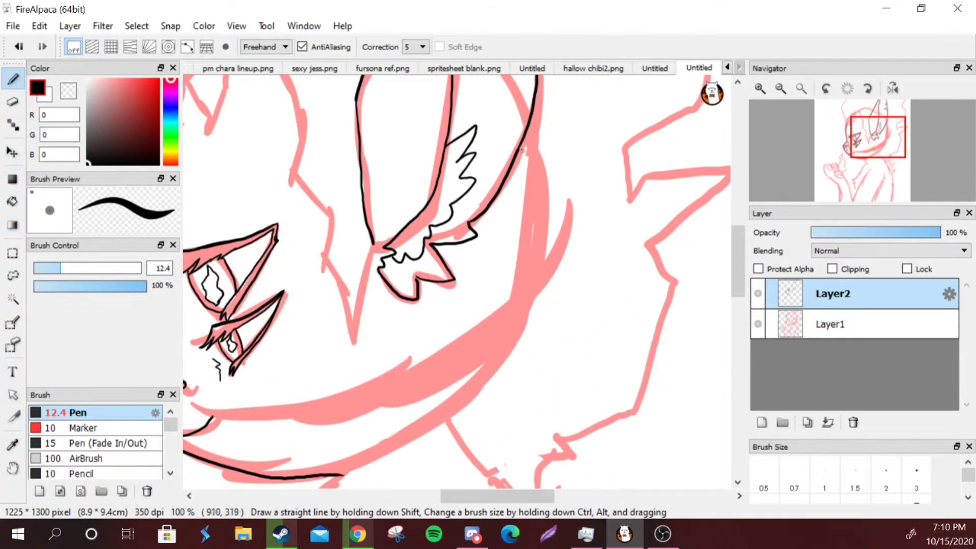
# Ink the back and front of the neck with small fur tufts, and the line running down the front of the upper arm.
pyautogui.moveTo(517, 155)
pyautogui.mouseDown()
pyautogui.moveTo(533, 235)
pyautogui.moveTo(477, 427)
pyautogui.mouseUp()
pyautogui.moveTo(351, 481); pyautogui.dragTo(435, 207)
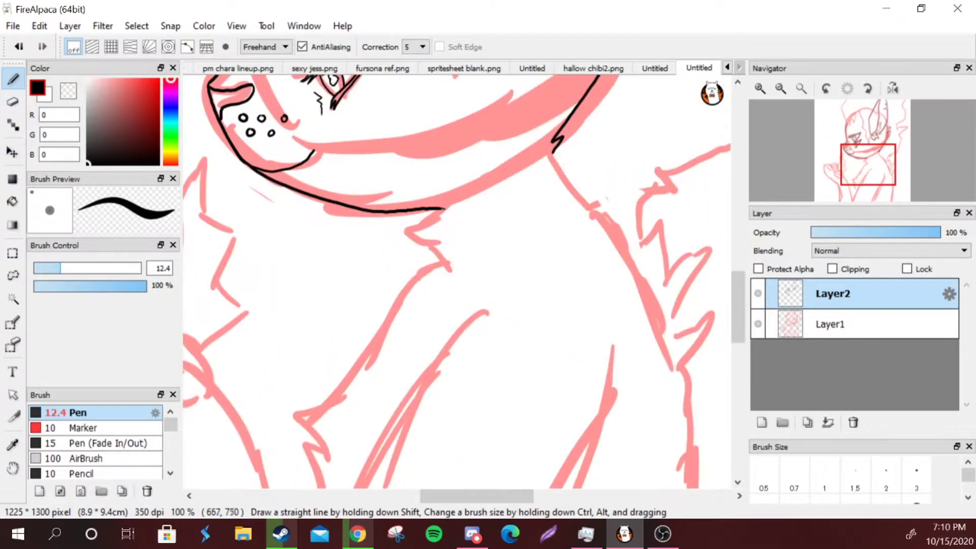
pyautogui.moveTo(429, 244)
pyautogui.mouseDown()
pyautogui.moveTo(355, 402)
pyautogui.moveTo(350, 453)
pyautogui.mouseUp()
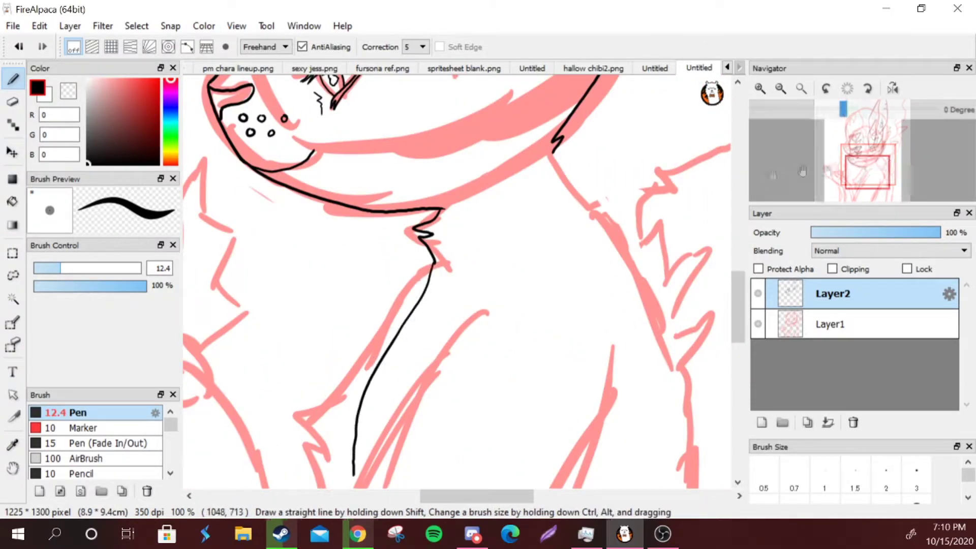
pyautogui.moveTo(449, 328); pyautogui.dragTo(508, 166)
pyautogui.moveTo(543, 128)
pyautogui.mouseDown()
pyautogui.moveTo(367, 400)
pyautogui.moveTo(359, 435)
pyautogui.mouseUp()
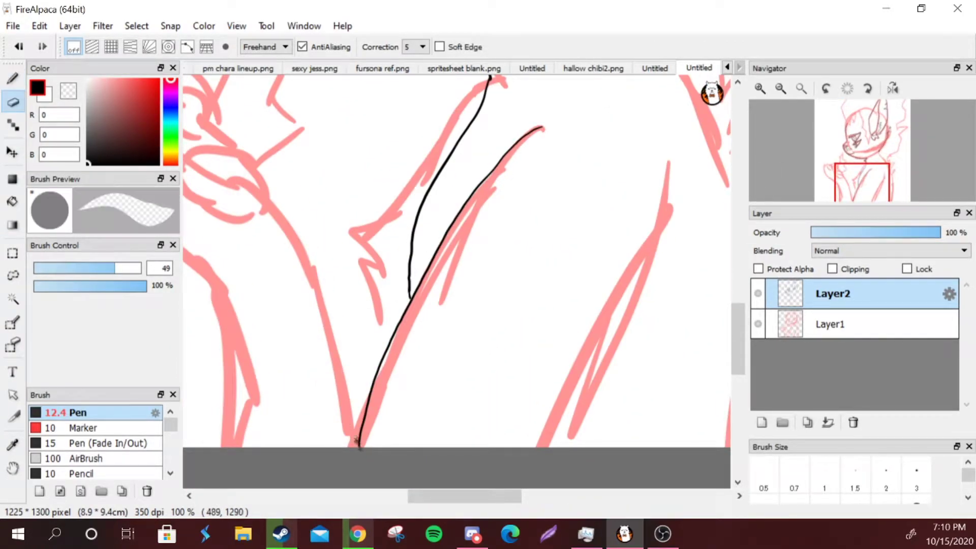
# Ink the raised forearm with its furry palm pad, and the first finger with a round pad.
pyautogui.moveTo(840, 164)
pyautogui.moveTo(839, 164); pyautogui.dragTo(820, 167)
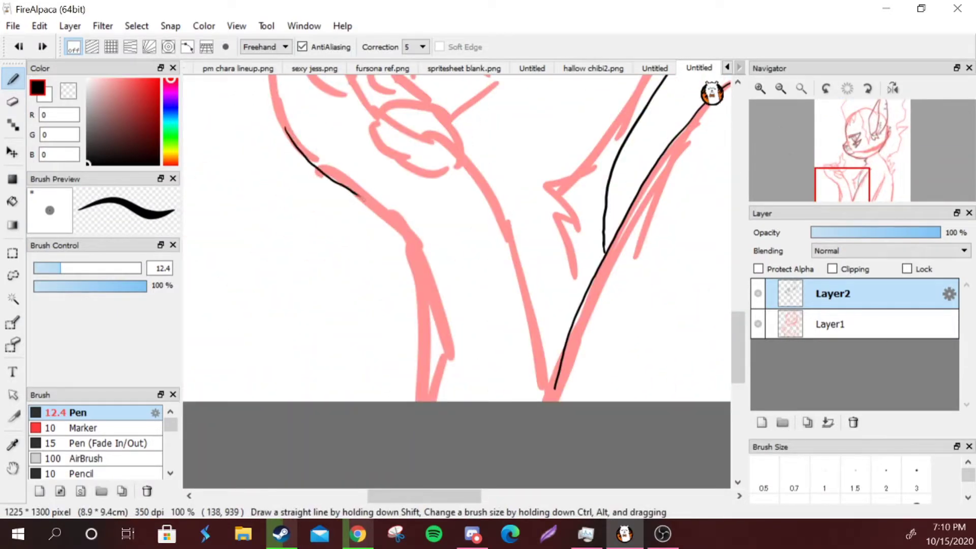
pyautogui.moveTo(831, 179)
pyautogui.mouseDown()
pyautogui.moveTo(840, 184)
pyautogui.moveTo(841, 166)
pyautogui.mouseUp()
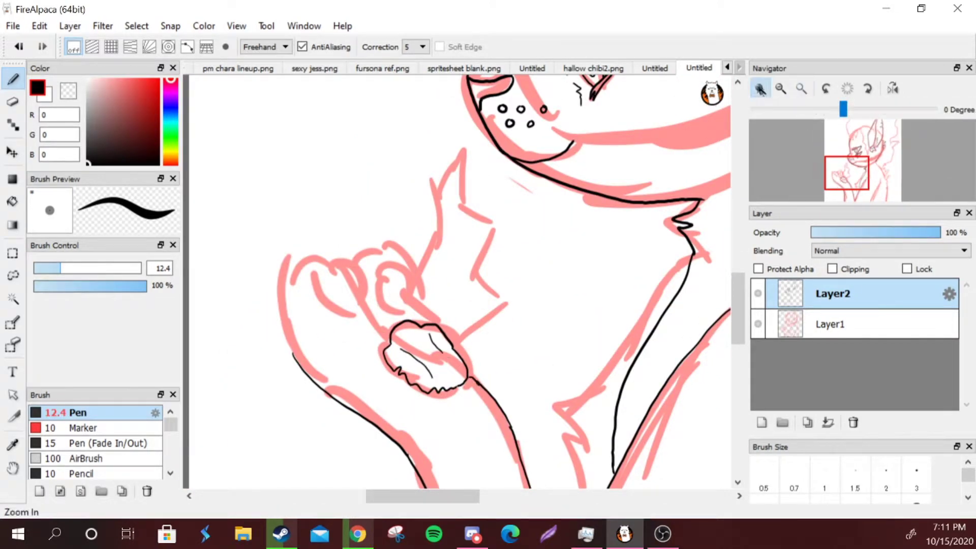
pyautogui.click(760, 88)
pyautogui.moveTo(390, 319)
pyautogui.mouseDown()
pyautogui.moveTo(375, 278)
pyautogui.moveTo(413, 172)
pyautogui.moveTo(461, 208)
pyautogui.moveTo(478, 243)
pyautogui.mouseUp()
pyautogui.hotkey('ctrl', 'z')
pyautogui.moveTo(443, 180)
pyautogui.mouseDown()
pyautogui.moveTo(377, 247)
pyautogui.moveTo(388, 338)
pyautogui.mouseUp()
# Close the gap in the paw outline, add a claw to the first finger, and ink the second finger with its round pad.
pyautogui.press('e')
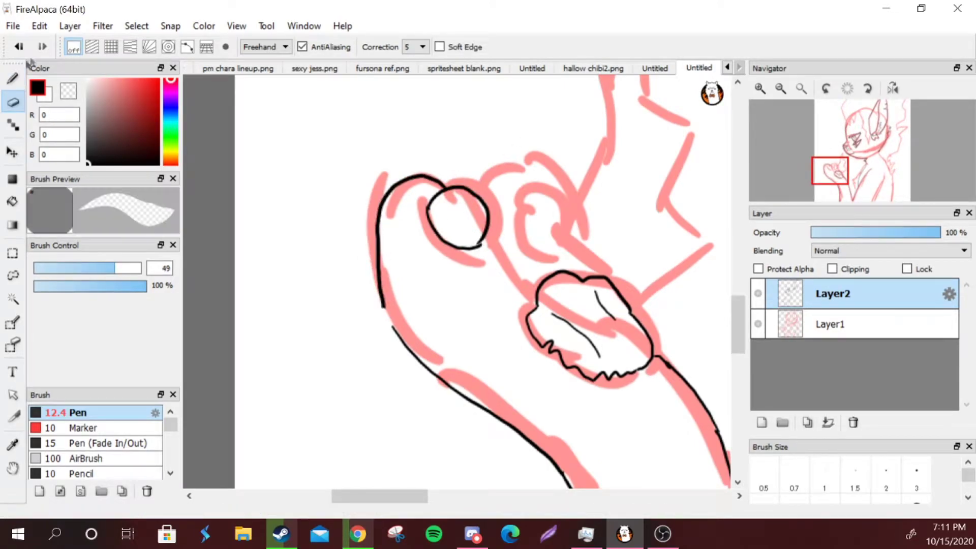
pyautogui.press('b')
pyautogui.moveTo(382, 304); pyautogui.dragTo(392, 328)
pyautogui.press('e')
pyautogui.moveTo(410, 175); pyautogui.dragTo(415, 179)
pyautogui.press('b')
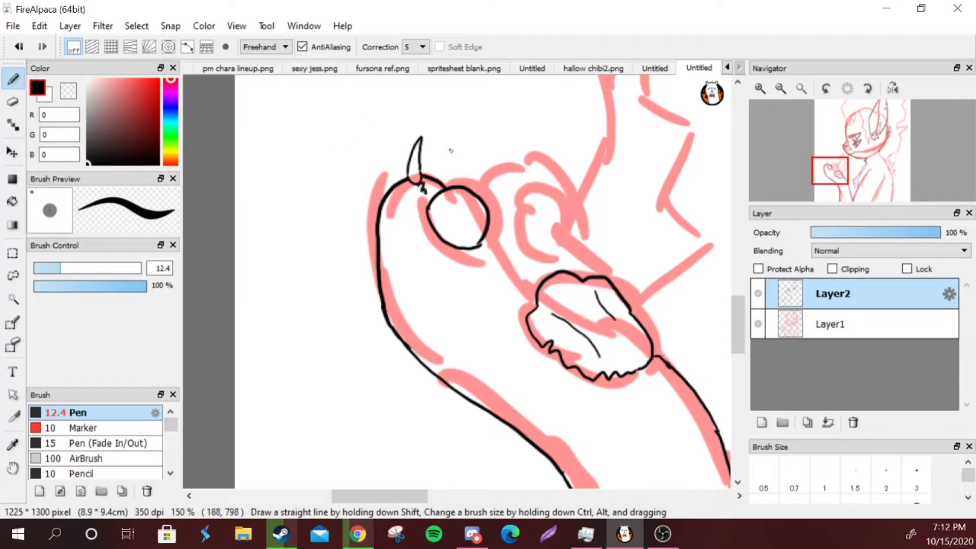
pyautogui.moveTo(533, 186)
pyautogui.mouseDown()
pyautogui.moveTo(557, 219)
pyautogui.moveTo(541, 189)
pyautogui.mouseUp()
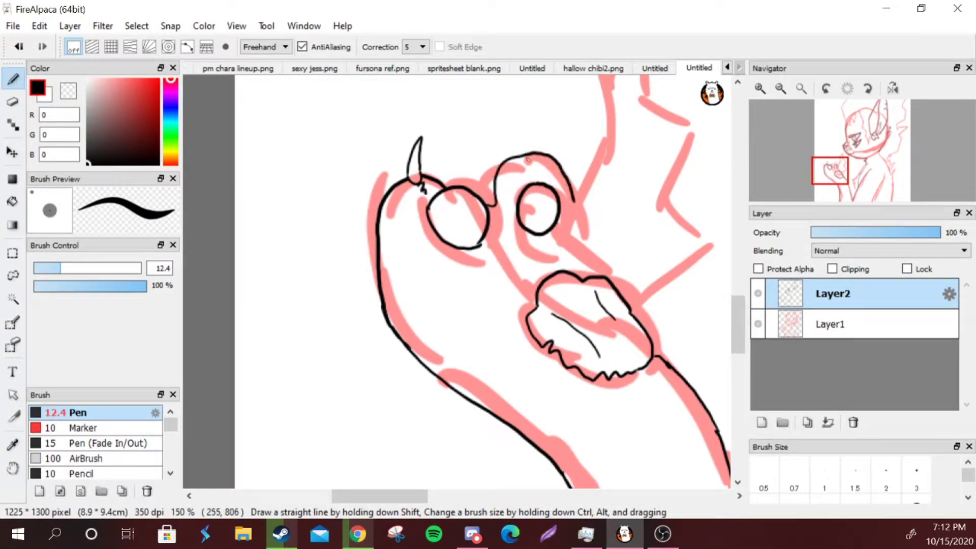
# Ink the line of the back down from the neck and the inner line of the rear arm with a small fur tuft.
pyautogui.click(780, 89)
pyautogui.click(760, 88)
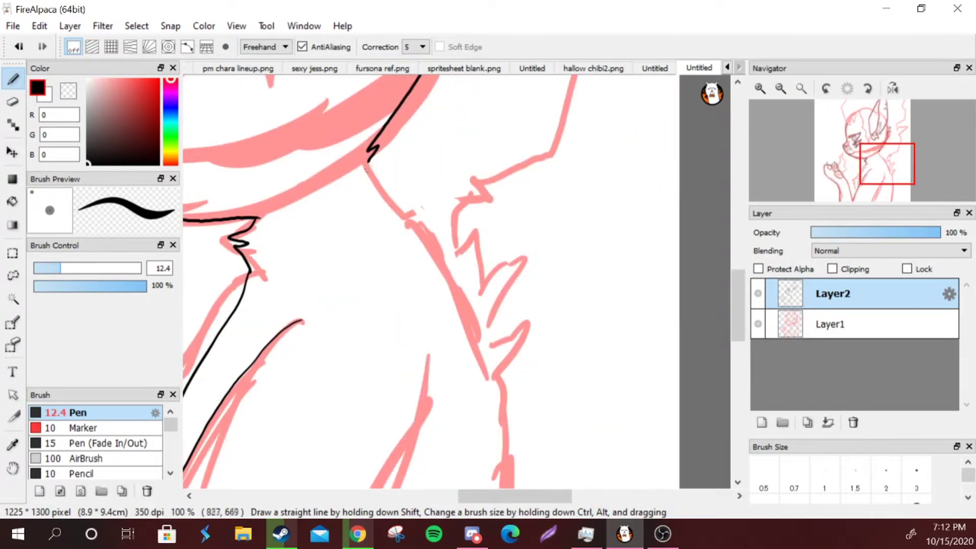
pyautogui.hotkey('ctrl', 'z')
pyautogui.moveTo(369, 162)
pyautogui.mouseDown()
pyautogui.moveTo(385, 184)
pyautogui.moveTo(432, 254)
pyautogui.moveTo(469, 341)
pyautogui.moveTo(465, 108)
pyautogui.moveTo(498, 192)
pyautogui.moveTo(480, 378)
pyautogui.mouseUp()
pyautogui.click(833, 186)
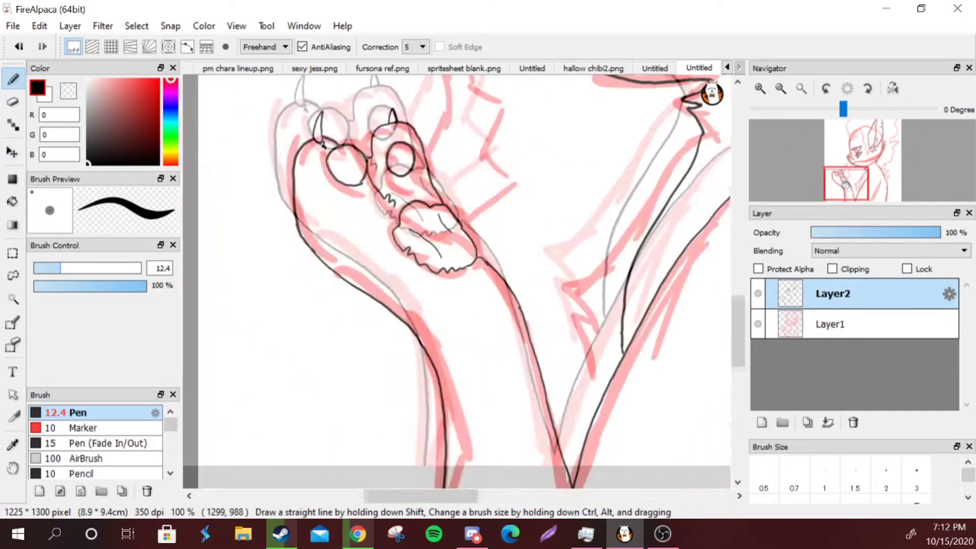
pyautogui.click(870, 186)
pyautogui.moveTo(587, 140)
pyautogui.mouseDown()
pyautogui.moveTo(582, 175)
pyautogui.moveTo(464, 383)
pyautogui.mouseUp()
# Hide the pink sketch on Layer1 and add a new colour layer beneath the line art.
pyautogui.hotkey('ctrl', '0')
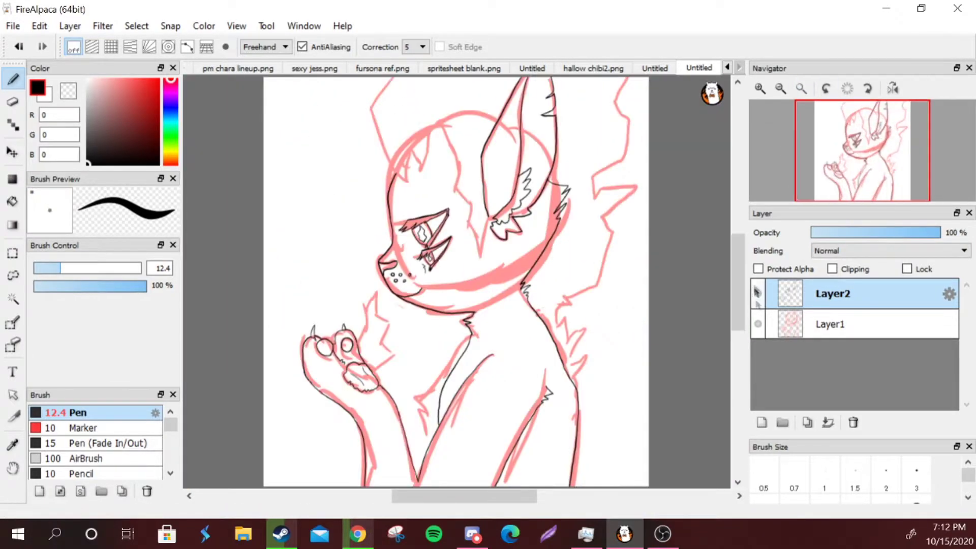
pyautogui.click(758, 324)
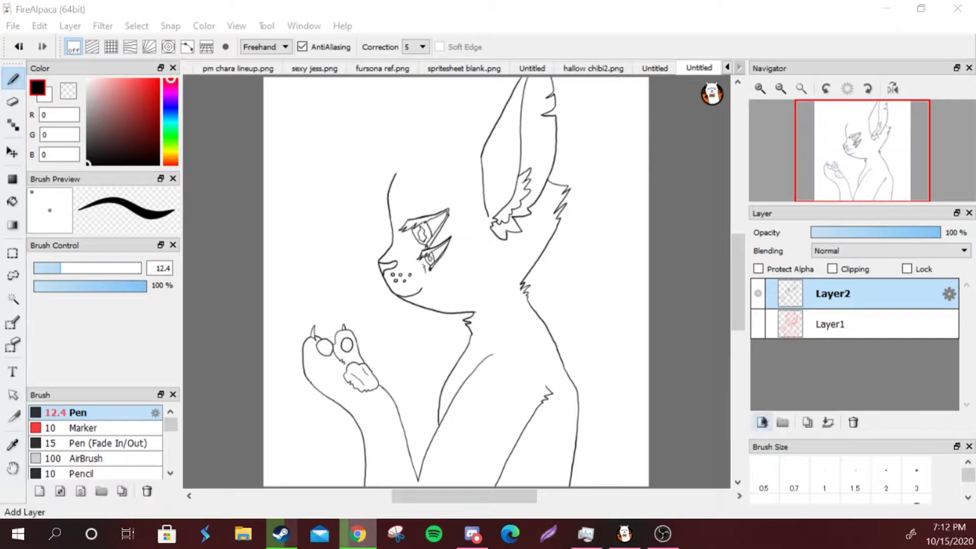
pyautogui.click(761, 423)
# Take dark grey (RGB 70, 70, 70) from fursona ref.png, close the open head outline with it and fill the body on Layer3.
pyautogui.click(382, 69)
pyautogui.scroll(3, 356, 229)
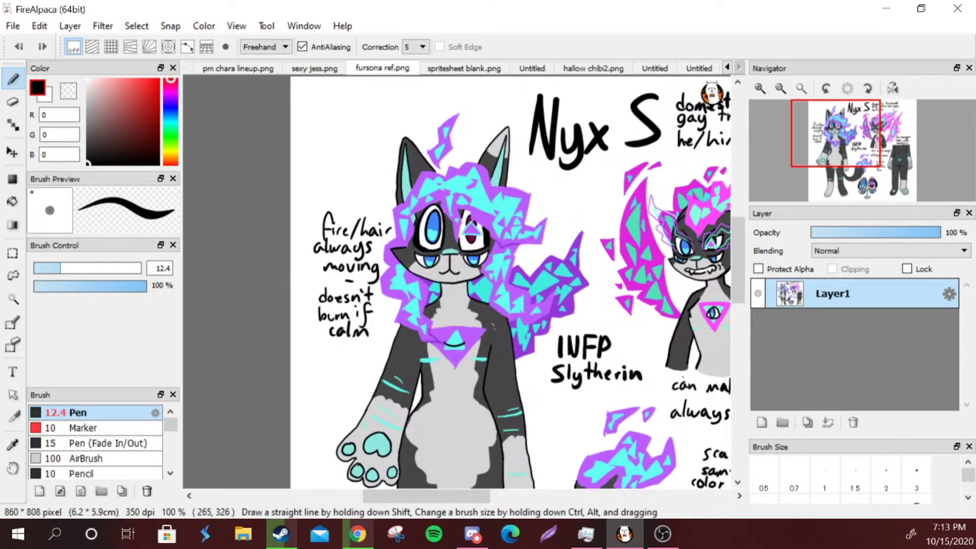
pyautogui.click(699, 68)
pyautogui.scroll(2, 432, 280)
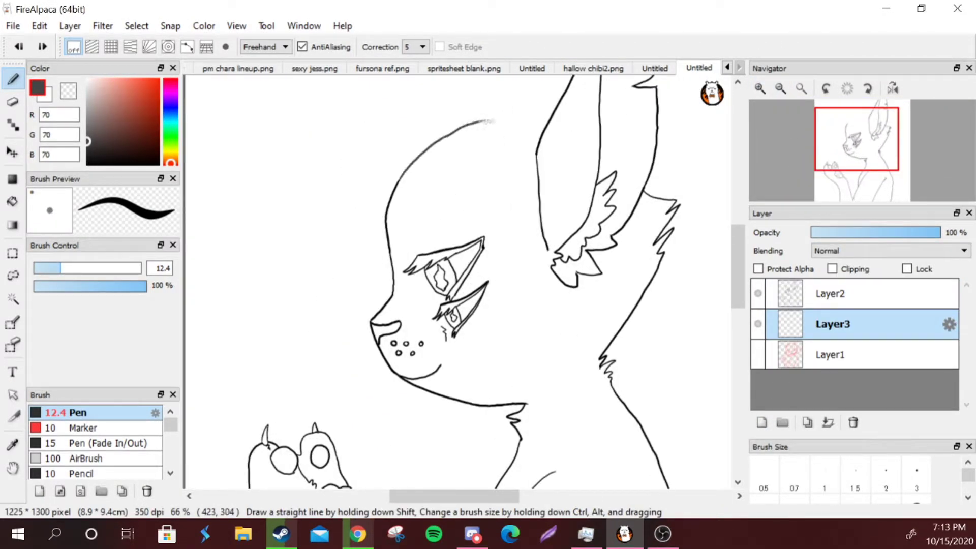
pyautogui.click(780, 88)
pyautogui.click(12, 202)
pyautogui.click(508, 305)
pyautogui.scroll(3, 457, 254)
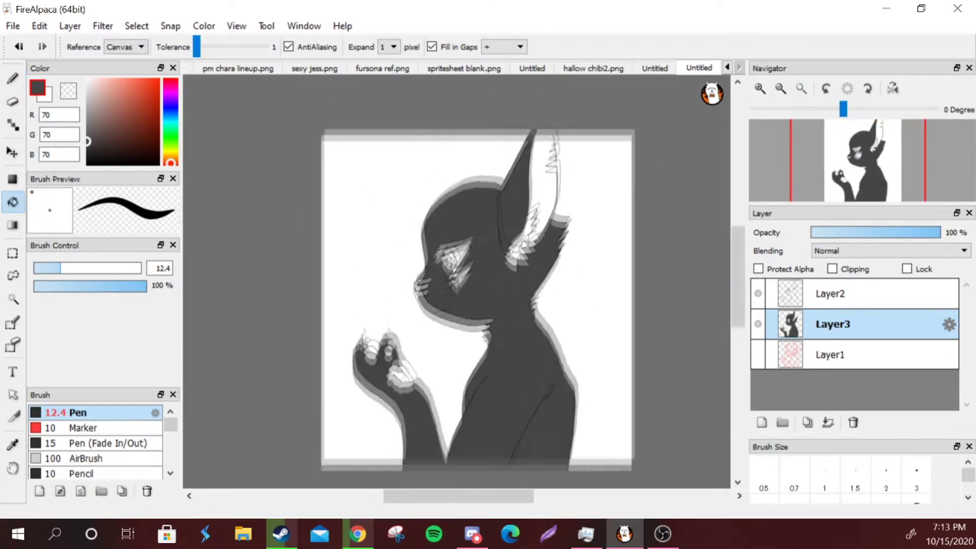
# Fill in the whisker dots on the muzzle in black and touch up the dark grey fill on the paw.
pyautogui.press('b')
pyautogui.scroll(3, 458, 280)
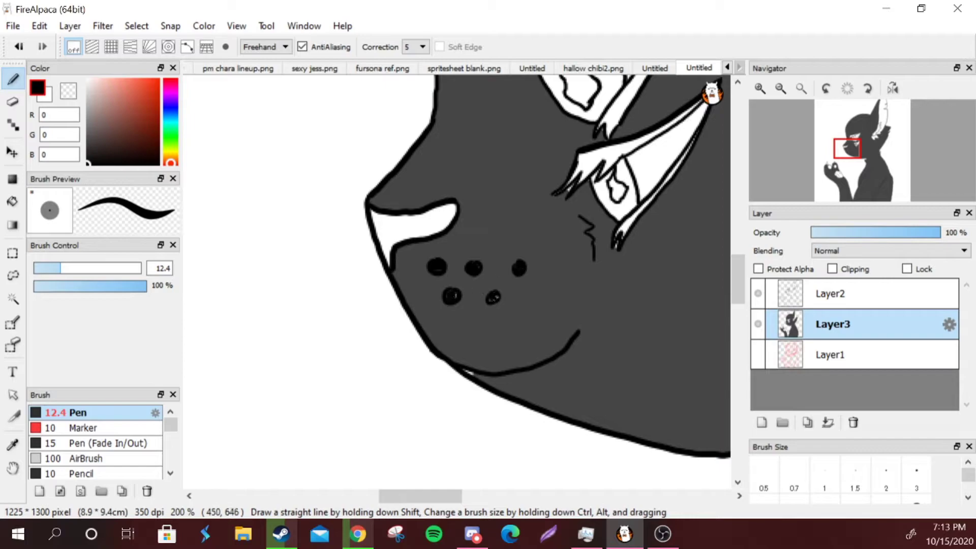
pyautogui.scroll(-5, 457, 280)
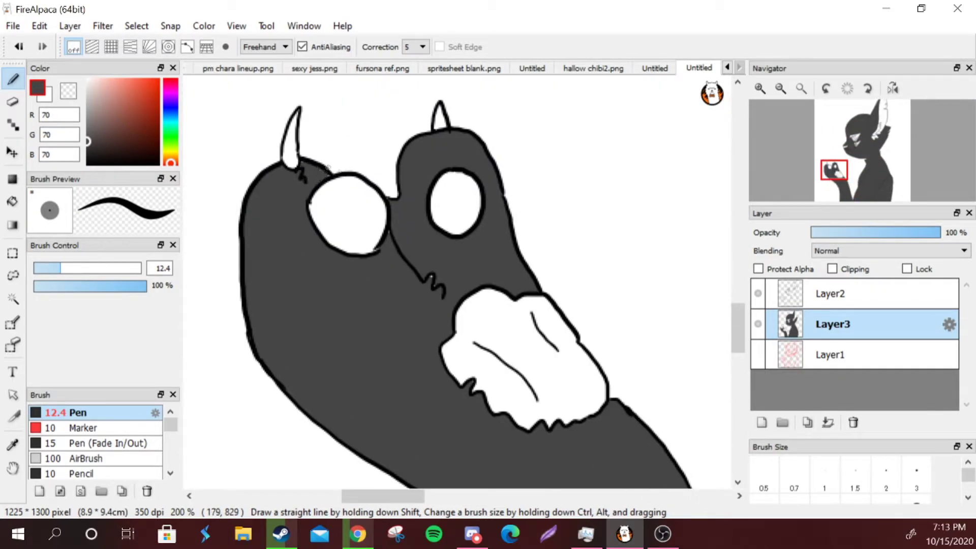
# Turn on Protect Alpha for Layer3 and mark off and fill the lower face, throat and chest in light grey (RGB 213, 213, 213).
pyautogui.click(801, 88)
pyautogui.scroll(2, 457, 279)
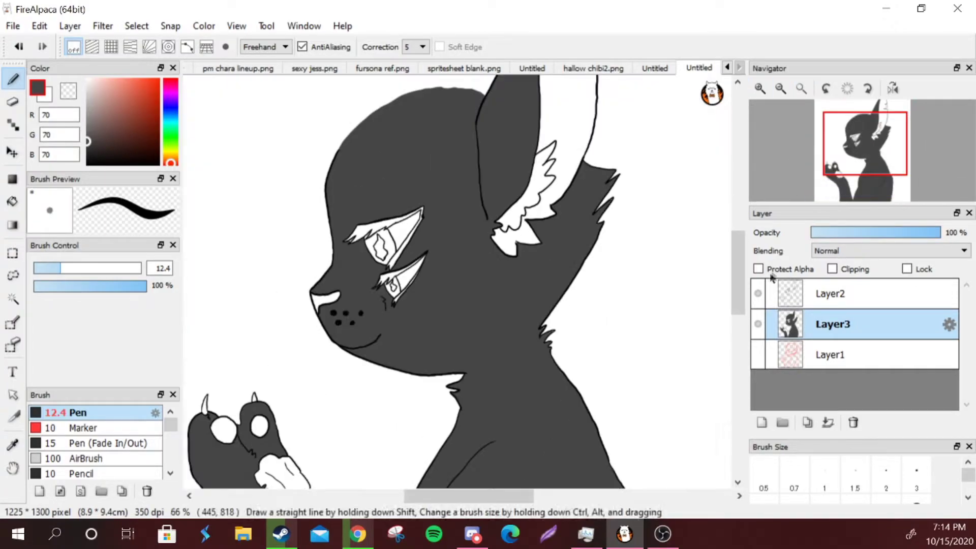
pyautogui.click(382, 68)
pyautogui.click(699, 68)
pyautogui.moveTo(341, 297)
pyautogui.mouseDown()
pyautogui.moveTo(378, 291)
pyautogui.moveTo(493, 306)
pyautogui.mouseUp()
pyautogui.moveTo(526, 389); pyautogui.dragTo(512, 438)
pyautogui.scroll(-3, 457, 279)
pyautogui.press('g')
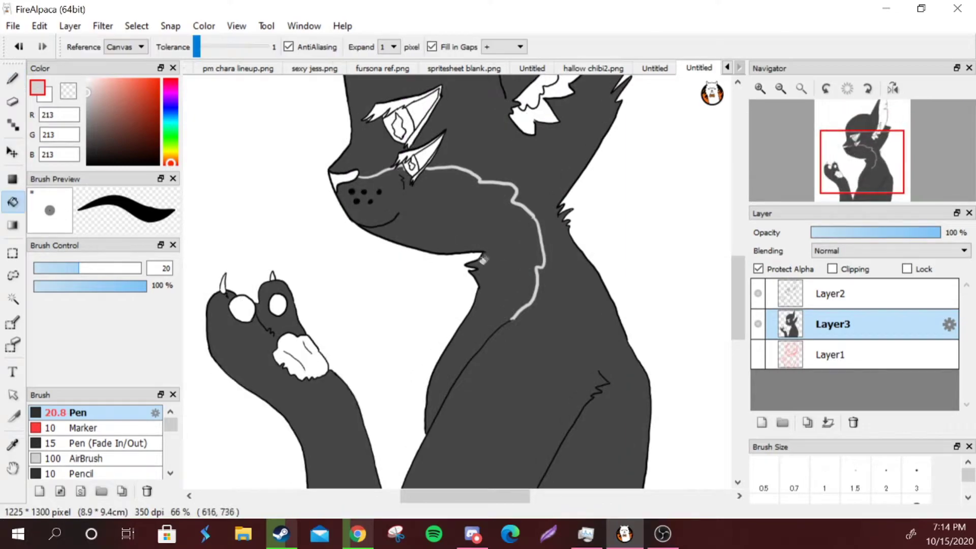
pyautogui.click(447, 284)
# Colour the raised paw light grey down to mid-forearm, giving the marking a jagged fur edge with a size 21 pen.
pyautogui.hscroll(-3, 608, 128)
pyautogui.press('b')
pyautogui.moveTo(335, 356)
pyautogui.mouseDown()
pyautogui.moveTo(366, 295)
pyautogui.moveTo(401, 305)
pyautogui.moveTo(457, 376)
pyautogui.moveTo(437, 417)
pyautogui.moveTo(496, 409)
pyautogui.mouseUp()
pyautogui.scroll(4, 495, 409)
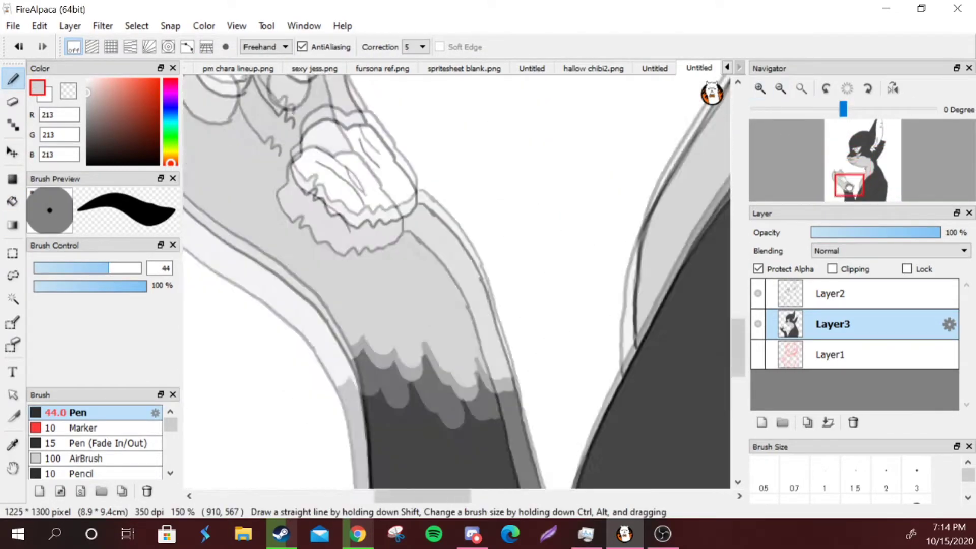
pyautogui.moveTo(384, 264); pyautogui.dragTo(392, 284)
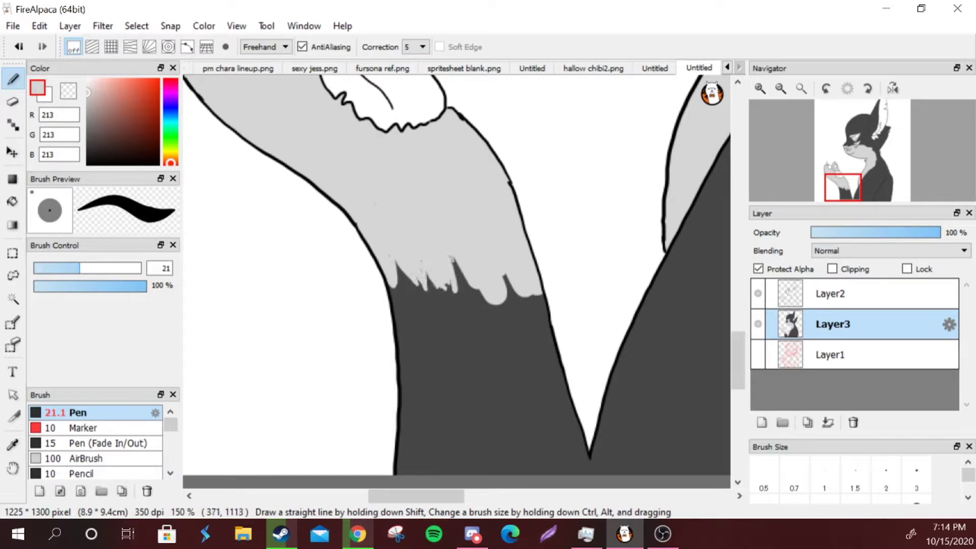
pyautogui.moveTo(533, 300); pyautogui.dragTo(558, 299)
# Add pointed light grey fur strokes along the edge of the chest and neck marking.
pyautogui.scroll(5, 457, 280)
pyautogui.hscroll(5, 457, 280)
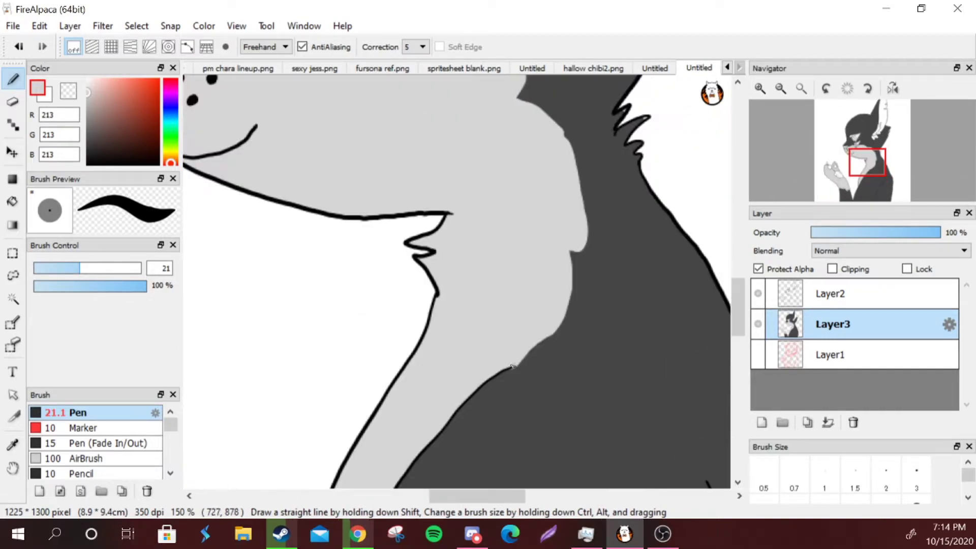
pyautogui.moveTo(518, 363); pyautogui.dragTo(557, 348)
pyautogui.moveTo(533, 355); pyautogui.dragTo(605, 296)
pyautogui.moveTo(568, 305); pyautogui.dragTo(587, 285)
pyautogui.moveTo(572, 279); pyautogui.dragTo(595, 266)
# Add light grey fur strokes along the upper edge of the cheek marking and behind the nose.
pyautogui.scroll(5, 458, 280)
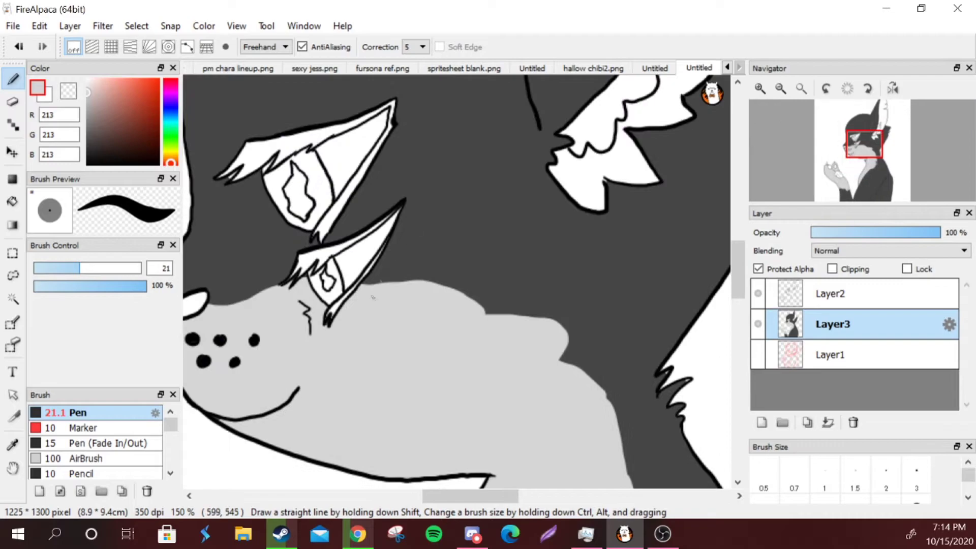
pyautogui.moveTo(366, 278)
pyautogui.mouseDown()
pyautogui.moveTo(498, 310)
pyautogui.moveTo(590, 351)
pyautogui.moveTo(605, 315)
pyautogui.mouseUp()
pyautogui.moveTo(561, 375); pyautogui.dragTo(600, 340)
pyautogui.moveTo(600, 412); pyautogui.dragTo(625, 384)
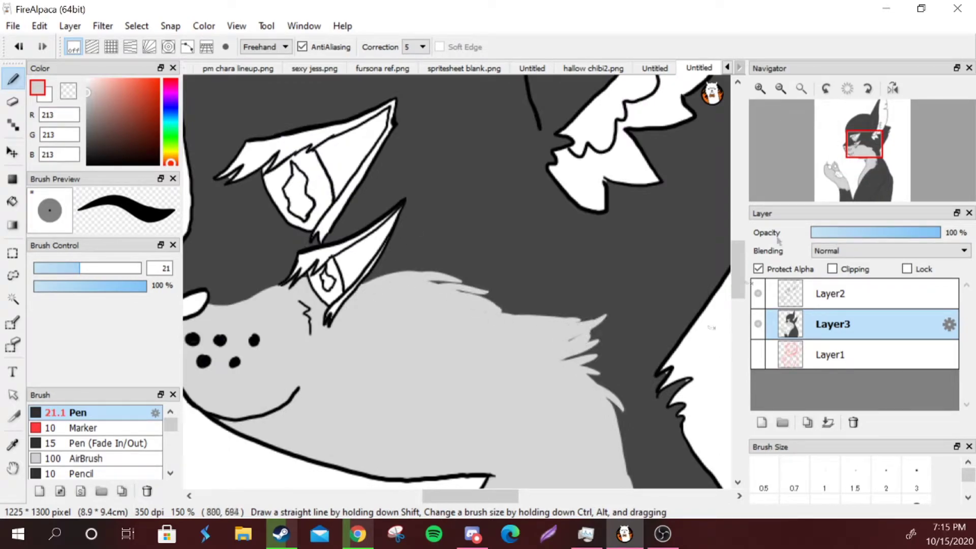
pyautogui.hscroll(-5, 457, 280)
pyautogui.moveTo(432, 268); pyautogui.dragTo(460, 243)
pyautogui.moveTo(445, 268); pyautogui.dragTo(491, 231)
# Turn off Protect Alpha for Layer3 and fill the upper eye's iris with dark grey (RGB 41, 41, 41).
pyautogui.click(758, 269)
pyautogui.keyDown('alt'); pyautogui.click(422, 78); pyautogui.keyUp('alt')
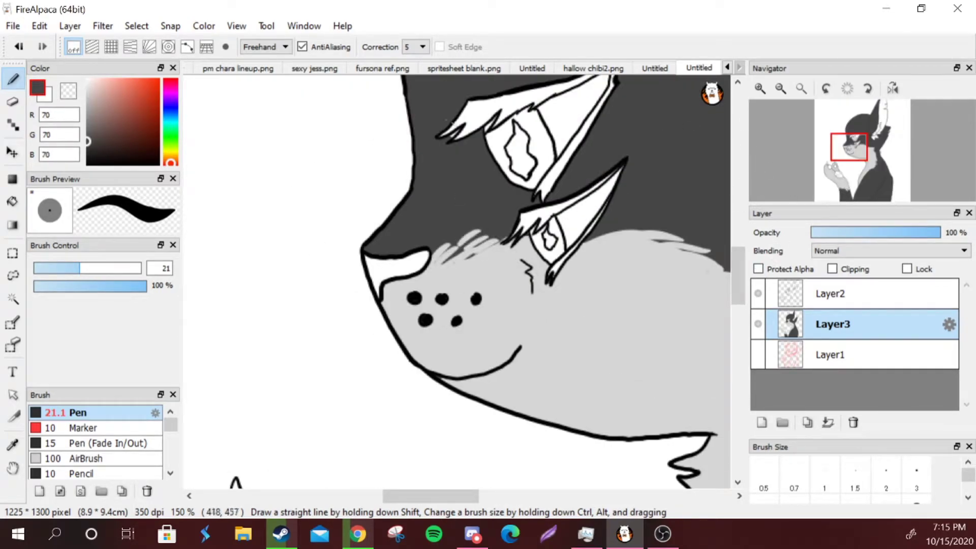
pyautogui.hotkey('ctrl', '0')
pyautogui.hotkey('ctrl', 'alt', '0')
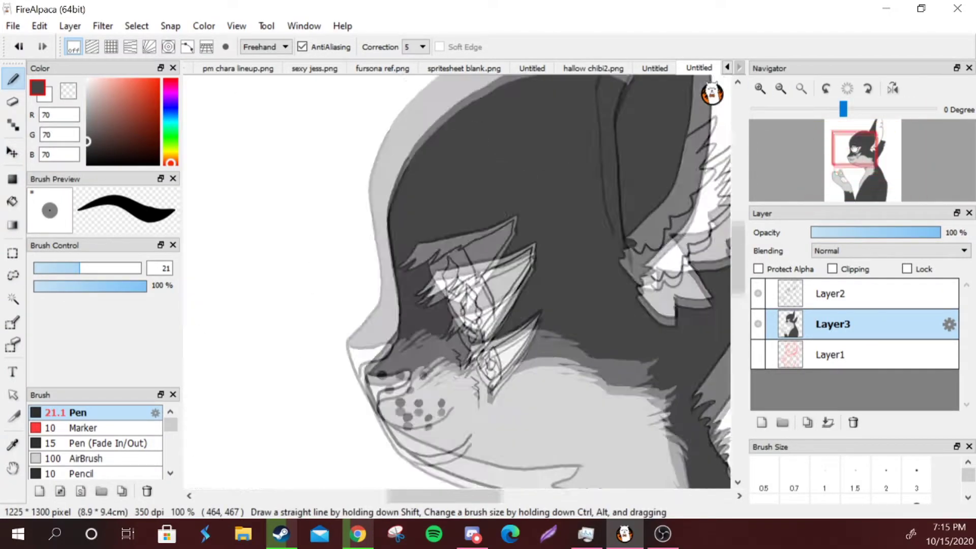
pyautogui.click(86, 142)
pyautogui.press('g')
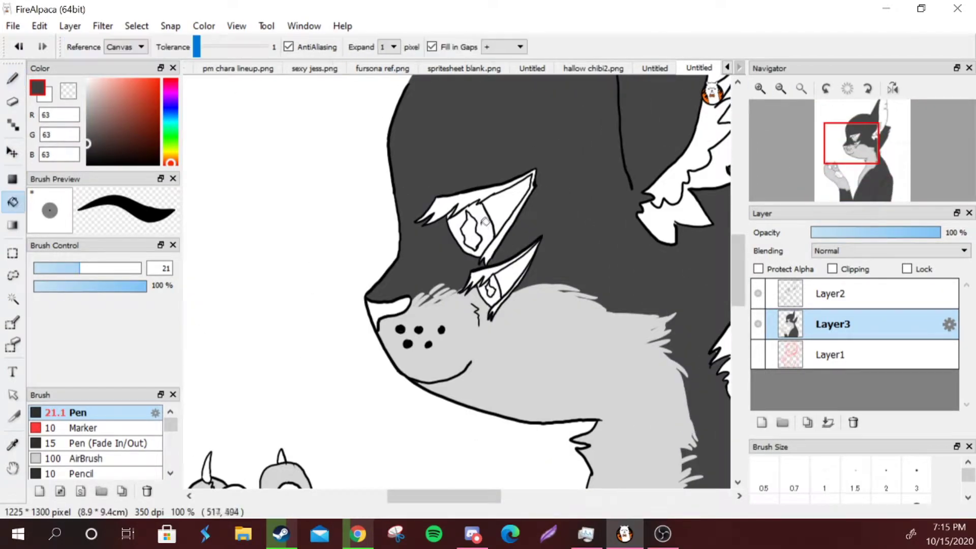
pyautogui.click(473, 231)
pyautogui.press('b')
pyautogui.hotkey('ctrl', 'z')
pyautogui.click(82, 152)
pyautogui.press('g')
pyautogui.click(460, 228)
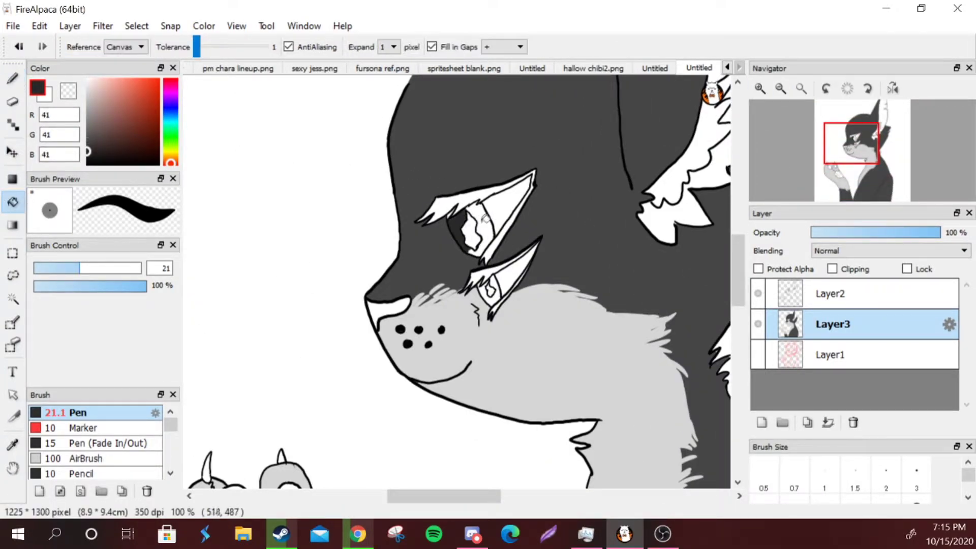
# Fill the lower eye's iris around the pupil with medium grey (RGB 135, 135, 135).
pyautogui.press('b')
pyautogui.hotkey('ctrl', '+')
pyautogui.click(87, 119)
pyautogui.press('g')
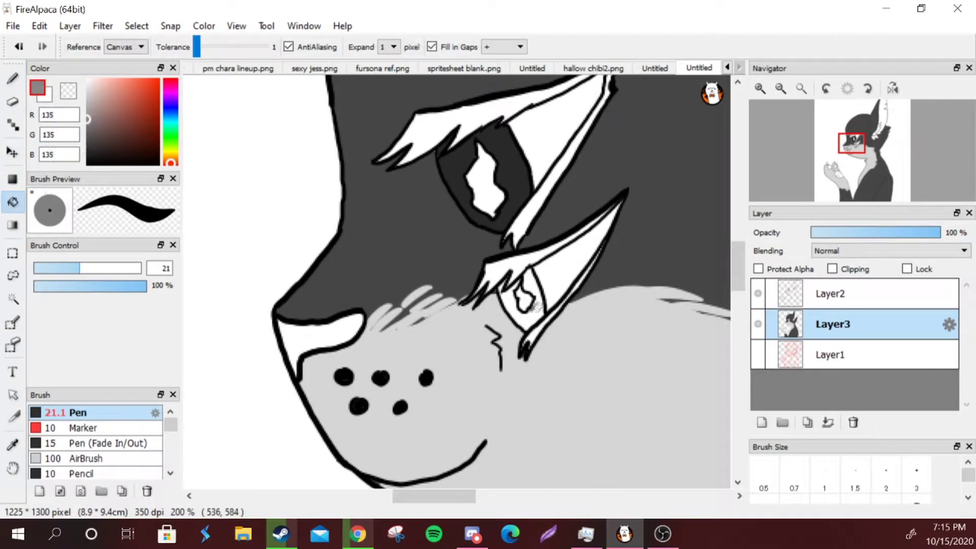
pyautogui.click(531, 305)
pyautogui.press('b')
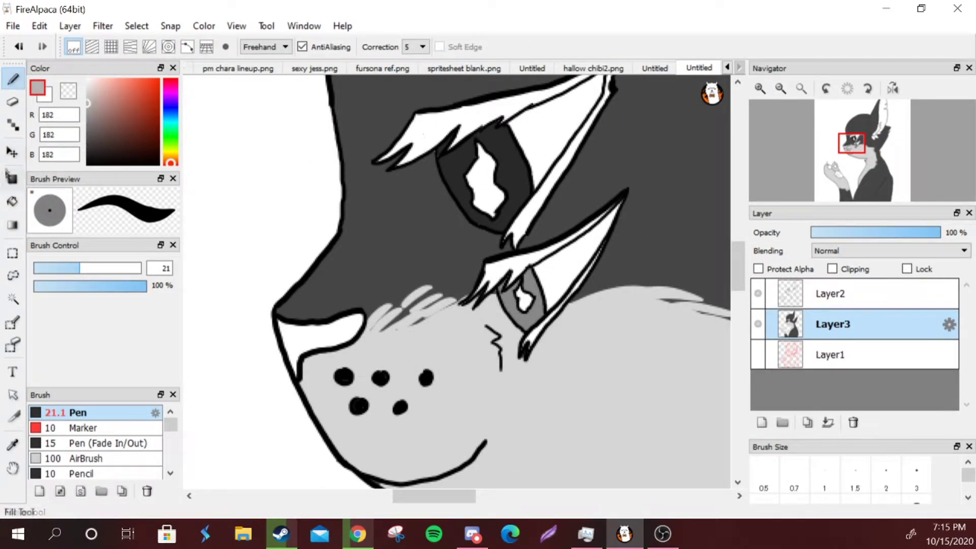
# Fill the eyeball areas behind both irises with grey (RGB 182, 182, 182).
pyautogui.click(13, 202)
pyautogui.click(569, 252)
pyautogui.click(564, 137)
pyautogui.moveTo(508, 254); pyautogui.dragTo(564, 272)
# Colour the lids and lashes around both eyes near-black (RGB 25, 25, 25), painting over the narrow white strips that remain.
pyautogui.click(87, 155)
pyautogui.click(88, 156)
pyautogui.click(447, 174)
pyautogui.press('b')
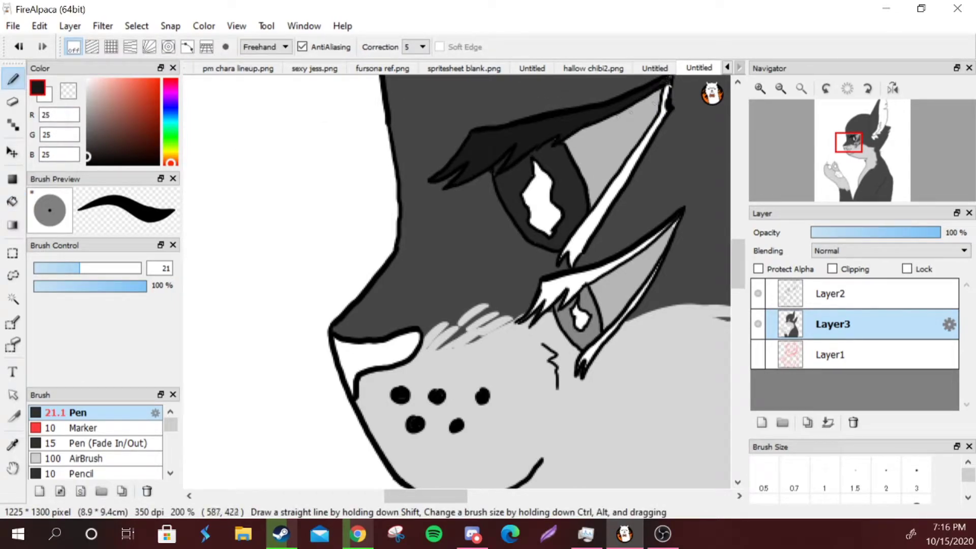
pyautogui.moveTo(660, 114)
pyautogui.mouseDown()
pyautogui.moveTo(582, 231)
pyautogui.moveTo(629, 172)
pyautogui.mouseUp()
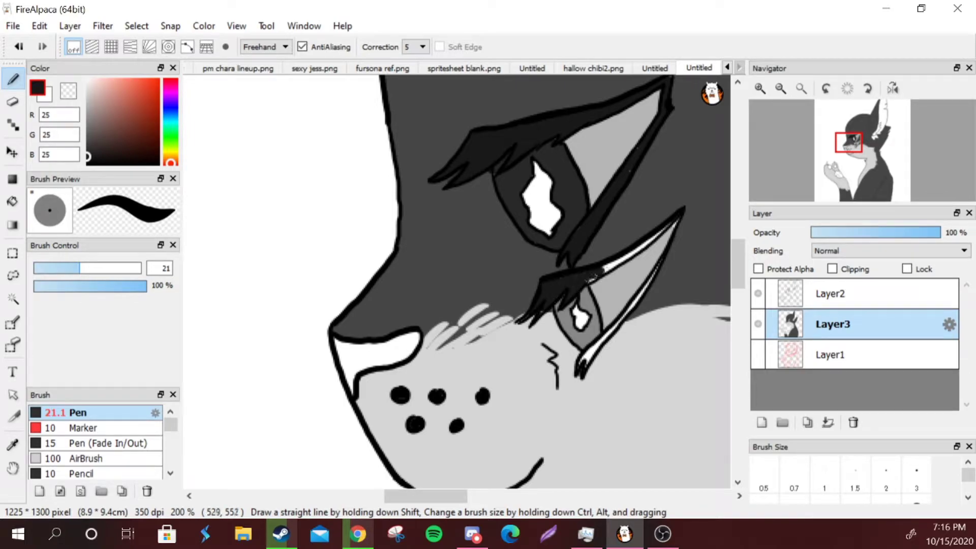
pyautogui.moveTo(593, 282); pyautogui.dragTo(673, 216)
pyautogui.moveTo(658, 270); pyautogui.dragTo(603, 345)
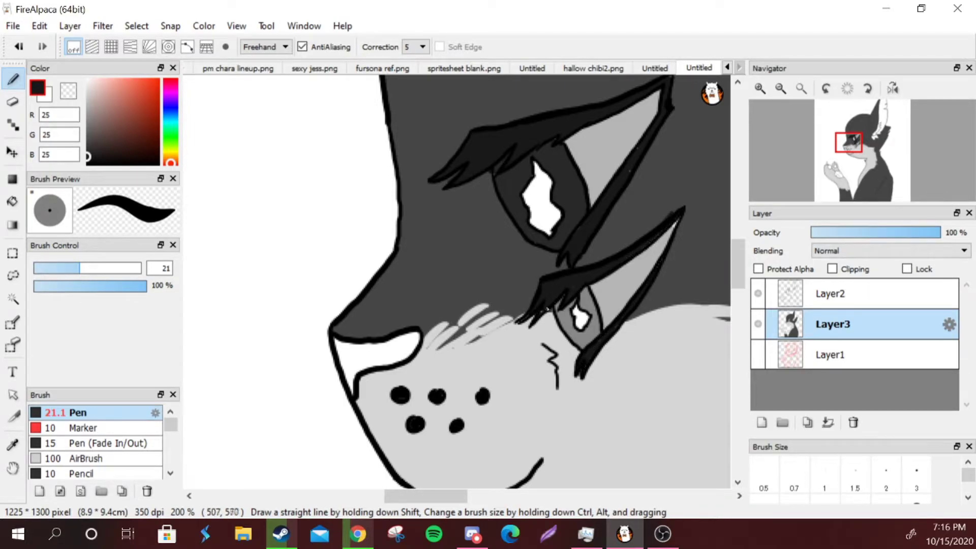
# Fill the nose with a light grey based on the muzzle colour.
pyautogui.keyDown('alt'); pyautogui.click(458, 355); pyautogui.keyUp('alt')
pyautogui.press('g')
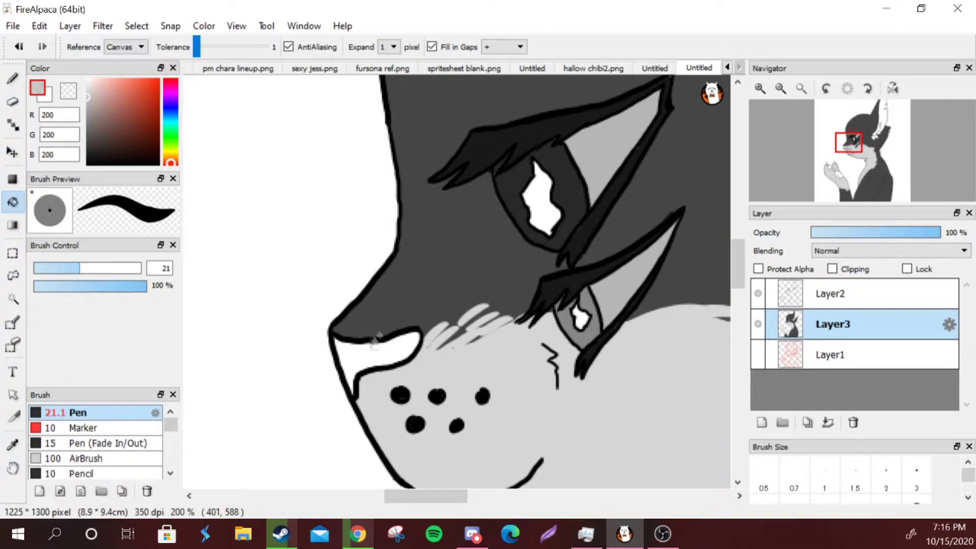
pyautogui.click(376, 356)
# Fill the palm pad and both toe pads of the raised paw with very light grey (RGB 233, 233, 233).
pyautogui.click(780, 88)
pyautogui.click(780, 88)
pyautogui.keyDown('alt'); pyautogui.click(475, 179); pyautogui.keyUp('alt')
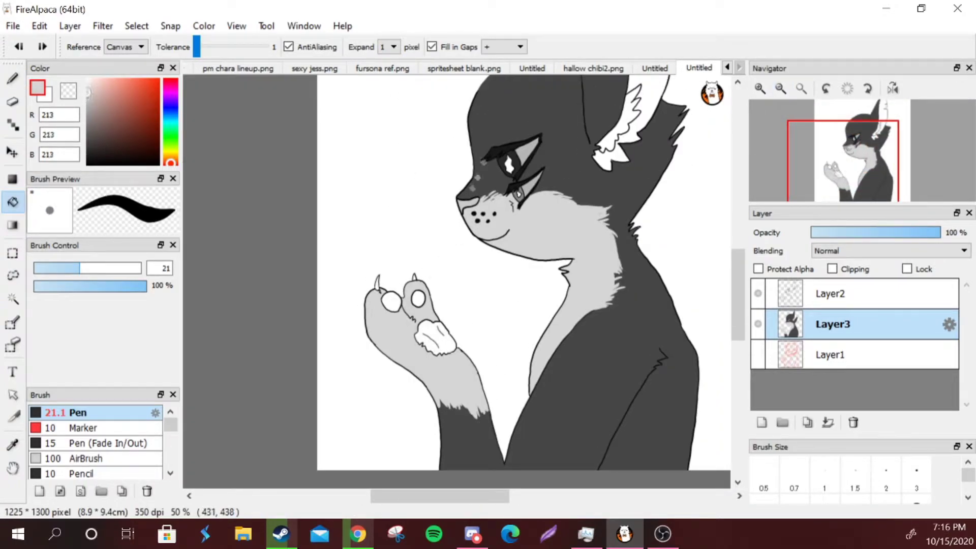
pyautogui.click(430, 328)
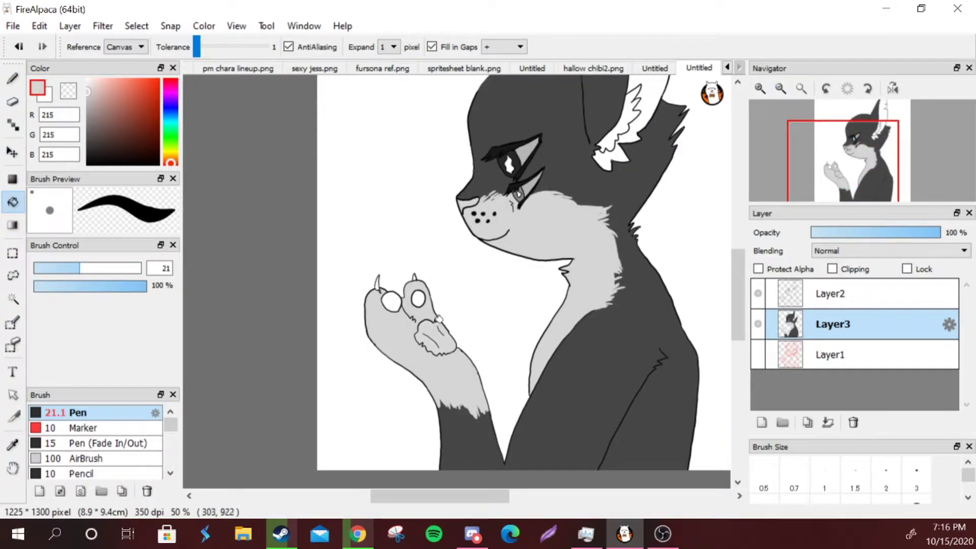
pyautogui.scroll(1, 430, 328)
pyautogui.keyDown('alt'); pyautogui.click(417, 371); pyautogui.keyUp('alt')
pyautogui.click(414, 368)
pyautogui.click(327, 322)
pyautogui.click(380, 315)
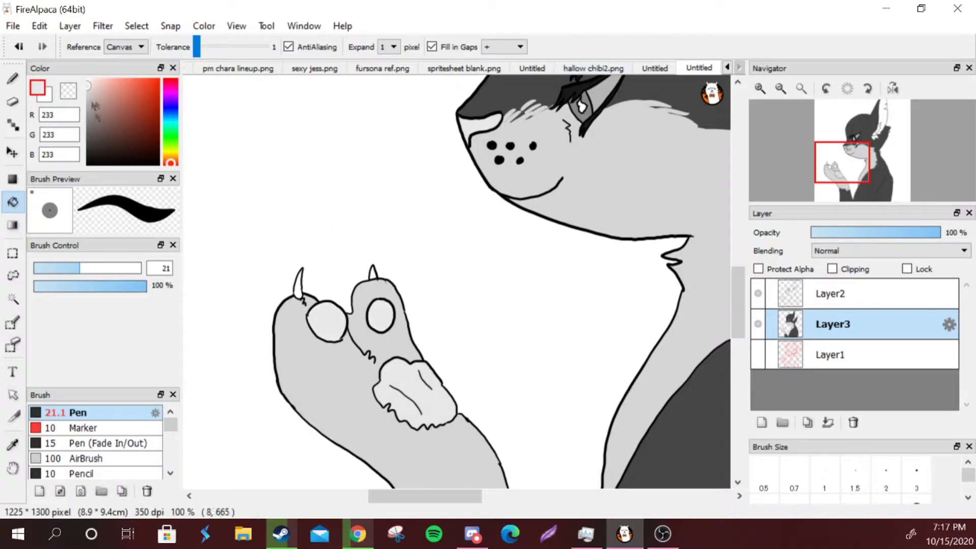
# Fill the inner ear with very light grey (RGB 231, 231, 231) and its fur tuft with light grey (RGB 213, 213, 213).
pyautogui.hotkey('ctrl', '0')
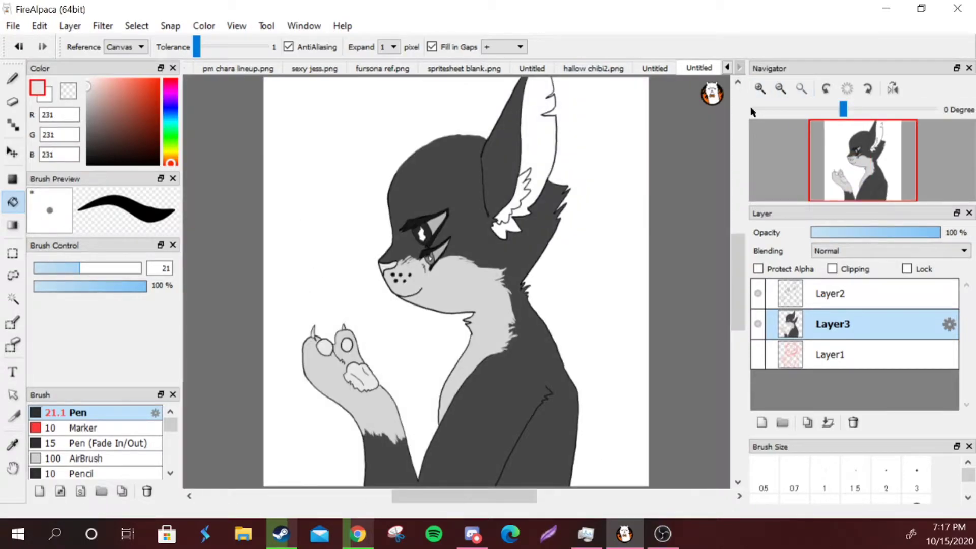
pyautogui.keyDown('alt'); pyautogui.click(477, 313); pyautogui.keyUp('alt')
pyautogui.keyDown('alt'); pyautogui.click(529, 106); pyautogui.keyUp('alt')
pyautogui.click(522, 197)
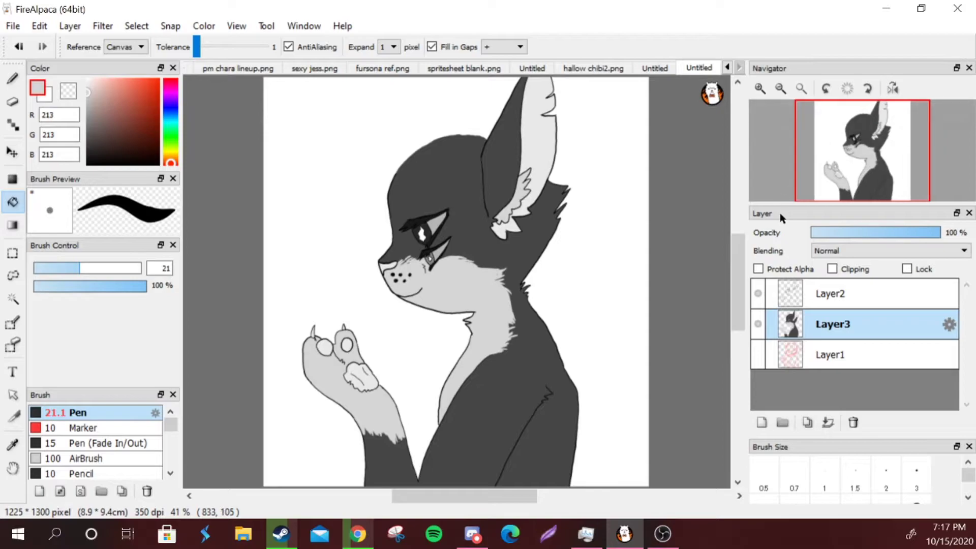
# Add a layer above Layer3, show the pink sketch, and sample the hair's purple (RGB 188, 93, 255) from fursona ref.png.
pyautogui.click(761, 422)
pyautogui.click(758, 384)
pyautogui.click(383, 68)
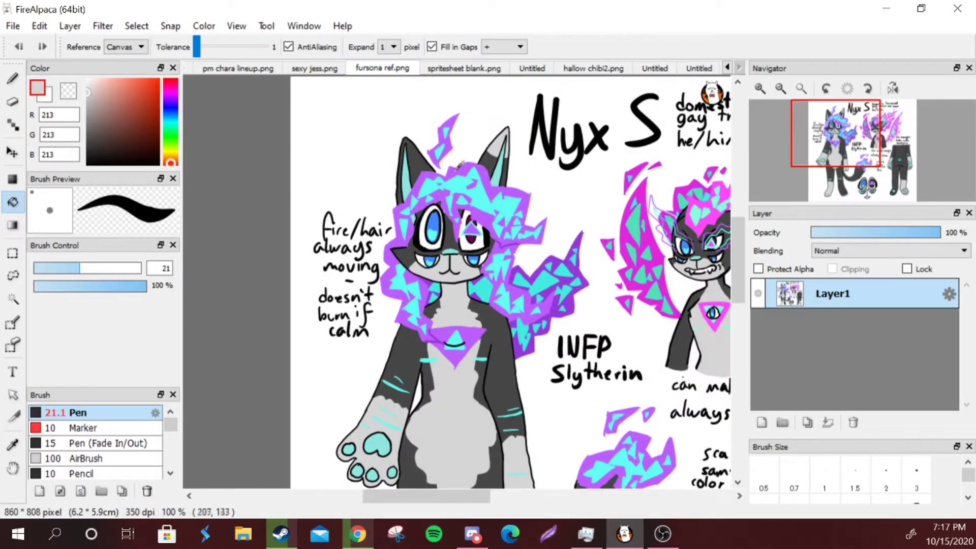
pyautogui.keyDown('alt'); pyautogui.click(356, 168); pyautogui.keyUp('alt')
pyautogui.click(699, 68)
pyautogui.press('b')
pyautogui.scroll(2, 457, 280)
# Switch the pen from Freehand to Line mode and set its size to 9.9.
pyautogui.moveTo(376, 172); pyautogui.dragTo(341, 214)
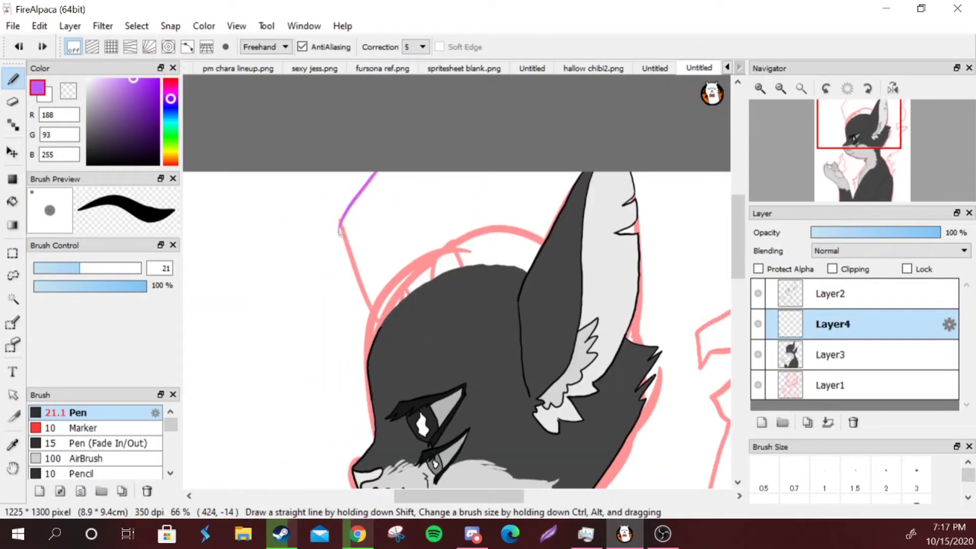
pyautogui.hotkey('ctrl', 'z')
pyautogui.click(265, 47)
pyautogui.click(256, 67)
pyautogui.moveTo(382, 165); pyautogui.dragTo(342, 222)
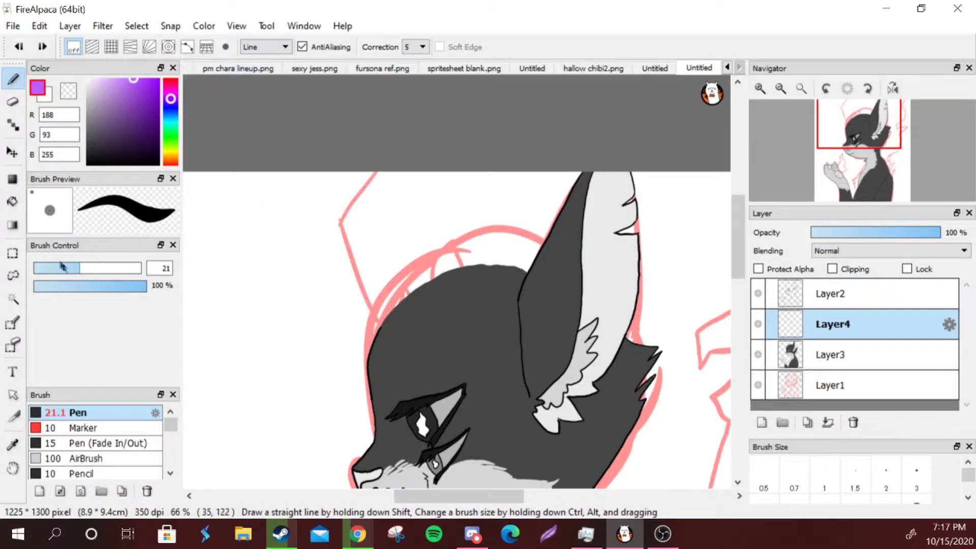
pyautogui.click(63, 268)
pyautogui.click(54, 268)
# Outline the flame hair in purple straight lines along its front edge, jagged fringe and upper back edge, following the sketch.
pyautogui.moveTo(381, 167)
pyautogui.mouseDown()
pyautogui.moveTo(342, 222)
pyautogui.moveTo(376, 323)
pyautogui.mouseUp()
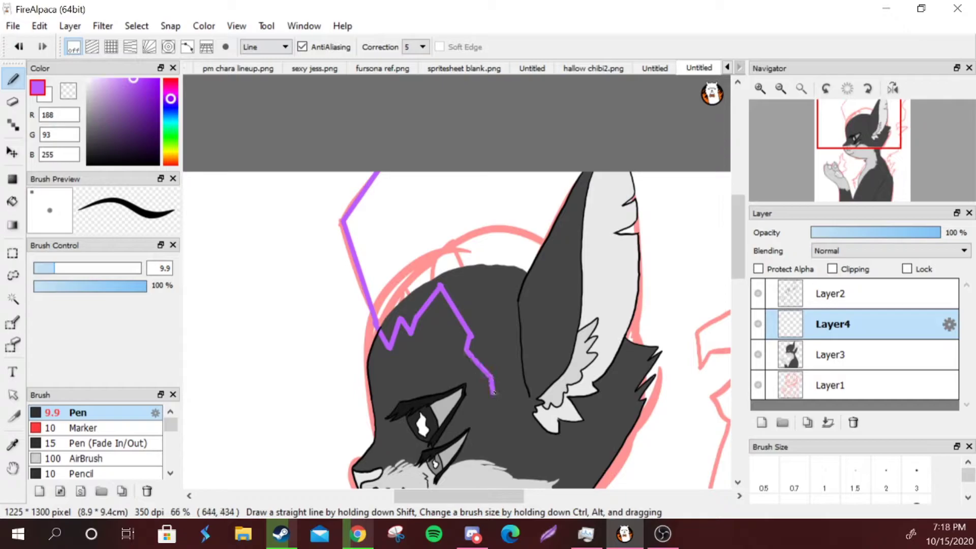
pyautogui.moveTo(608, 229); pyautogui.dragTo(494, 173)
pyautogui.moveTo(637, 117); pyautogui.dragTo(618, 151)
pyautogui.moveTo(619, 152); pyautogui.dragTo(642, 227)
pyautogui.moveTo(642, 227); pyautogui.dragTo(580, 278)
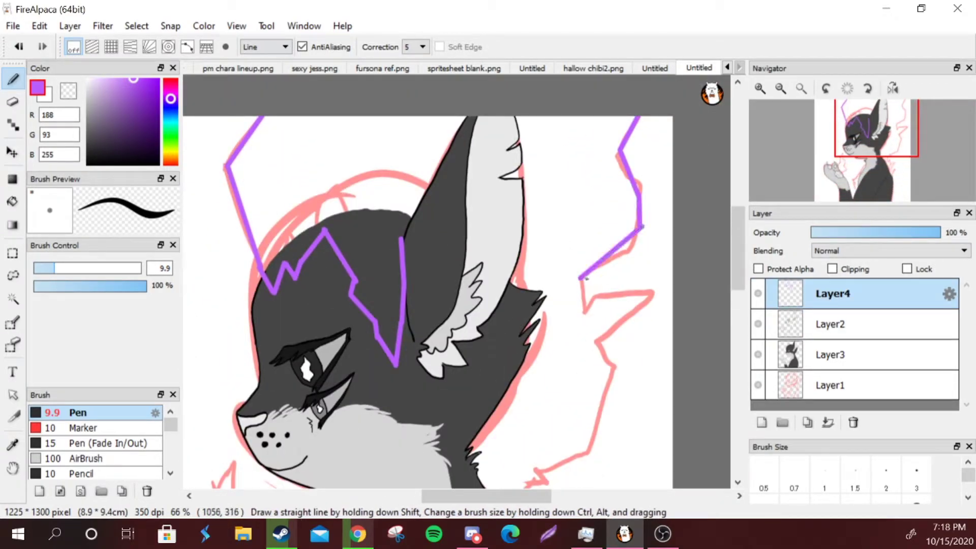
# Continue the purple outline down the back of the flame hair, ending in jagged spikes at the shoulder.
pyautogui.moveTo(660, 298); pyautogui.dragTo(605, 335)
pyautogui.moveTo(589, 432); pyautogui.dragTo(607, 238)
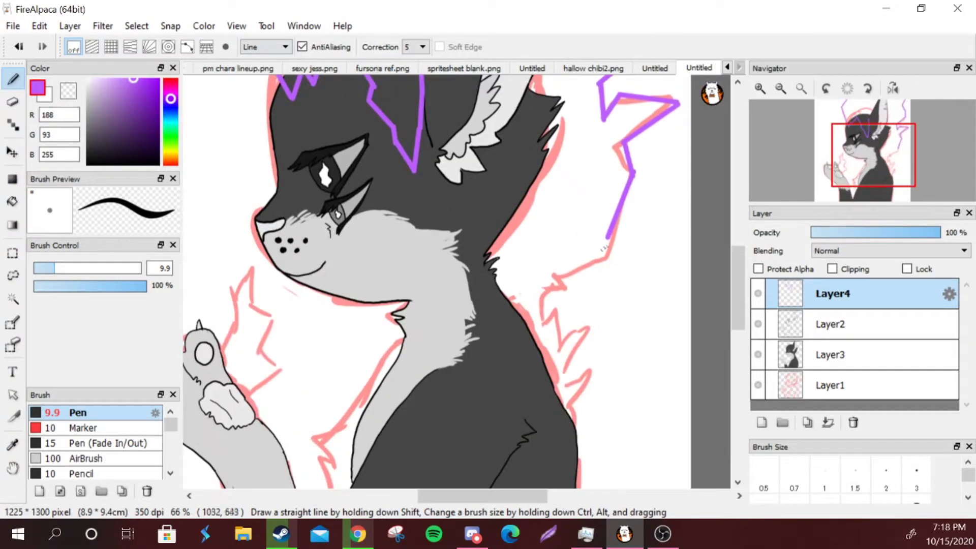
pyautogui.moveTo(633, 175); pyautogui.dragTo(546, 277)
pyautogui.moveTo(546, 277); pyautogui.dragTo(595, 333)
pyautogui.moveTo(594, 333); pyautogui.dragTo(570, 379)
pyautogui.moveTo(569, 379); pyautogui.dragTo(574, 424)
# Outline a jagged purple flame rising from the raised paw, with a small triangular ember above it.
pyautogui.moveTo(212, 367); pyautogui.dragTo(303, 293)
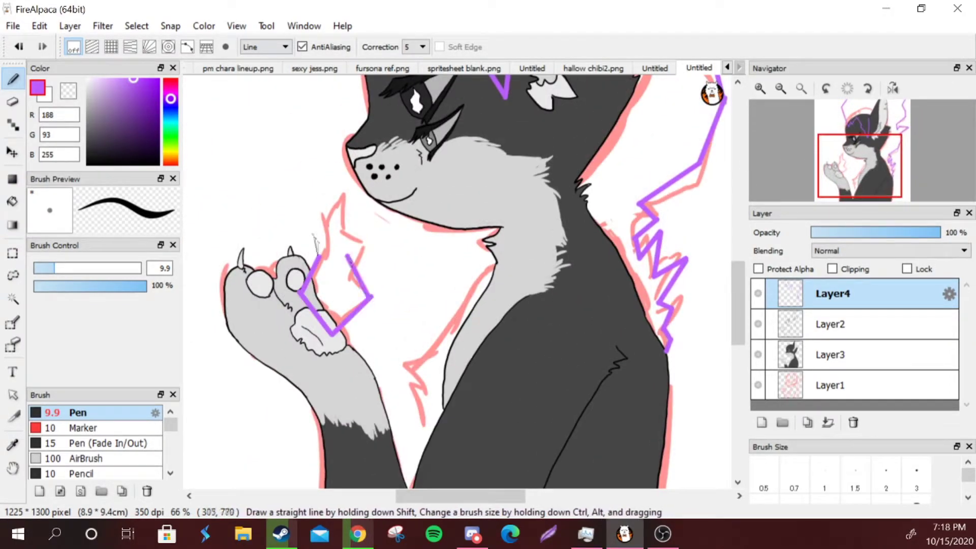
pyautogui.moveTo(319, 254); pyautogui.dragTo(302, 213)
pyautogui.moveTo(302, 214); pyautogui.dragTo(341, 170)
pyautogui.moveTo(341, 170); pyautogui.dragTo(333, 219)
# Hide the sketch layer and fill the outlined flame hair and paw flame with purple.
pyautogui.click(801, 89)
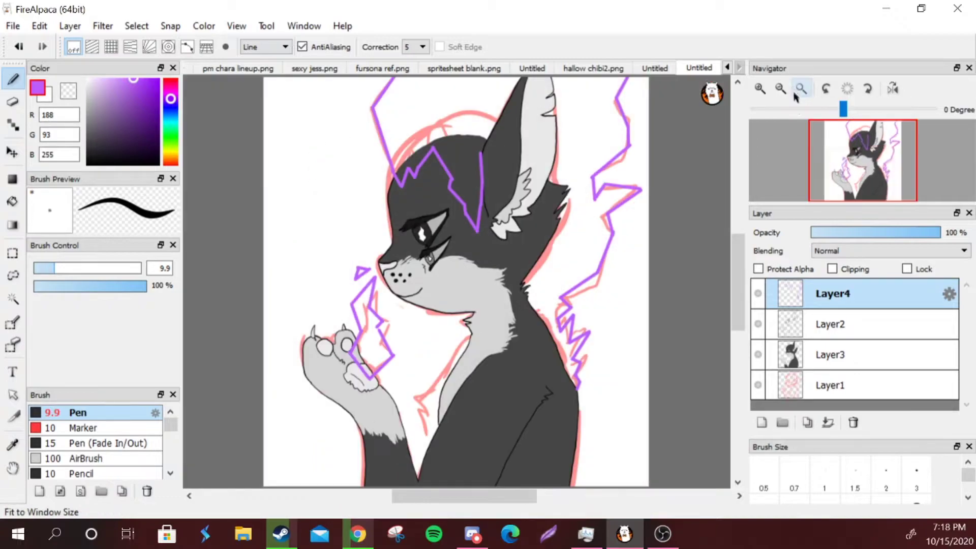
pyautogui.click(758, 385)
pyautogui.click(758, 354)
pyautogui.click(757, 324)
pyautogui.click(758, 352)
pyautogui.press('g')
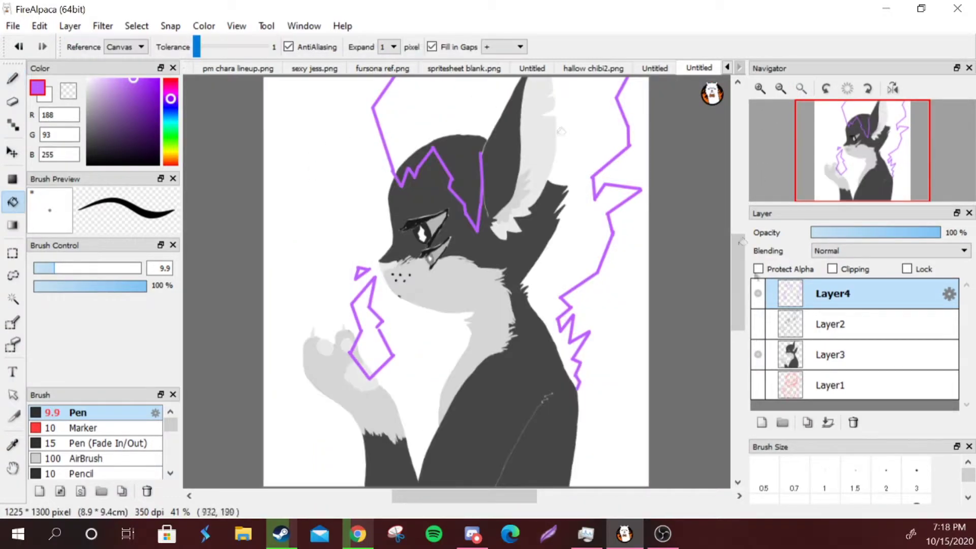
pyautogui.click(757, 324)
pyautogui.click(575, 244)
pyautogui.click(366, 365)
# Paint over the unfilled gaps at the base of the paw flame in purple.
pyautogui.scroll(5, 366, 365)
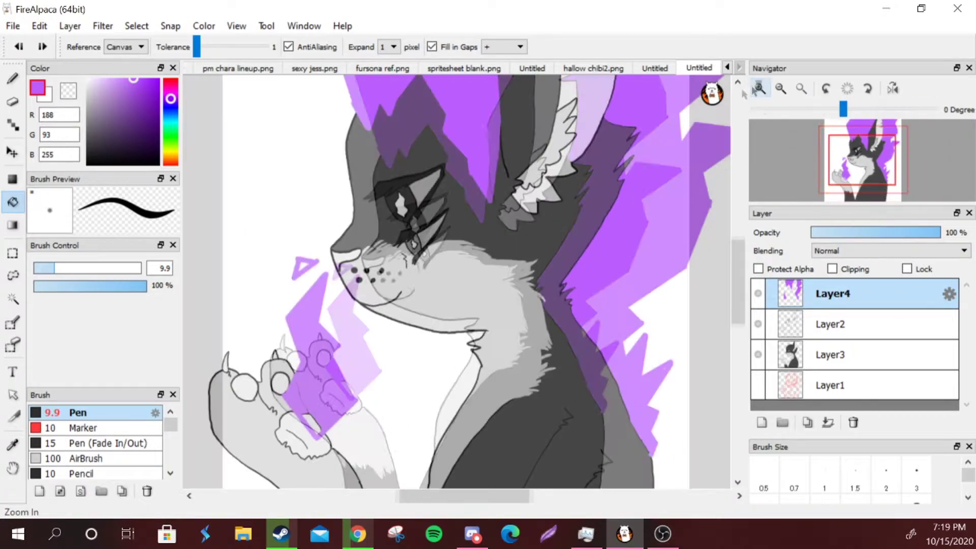
pyautogui.press('b')
pyautogui.moveTo(360, 320); pyautogui.dragTo(384, 388)
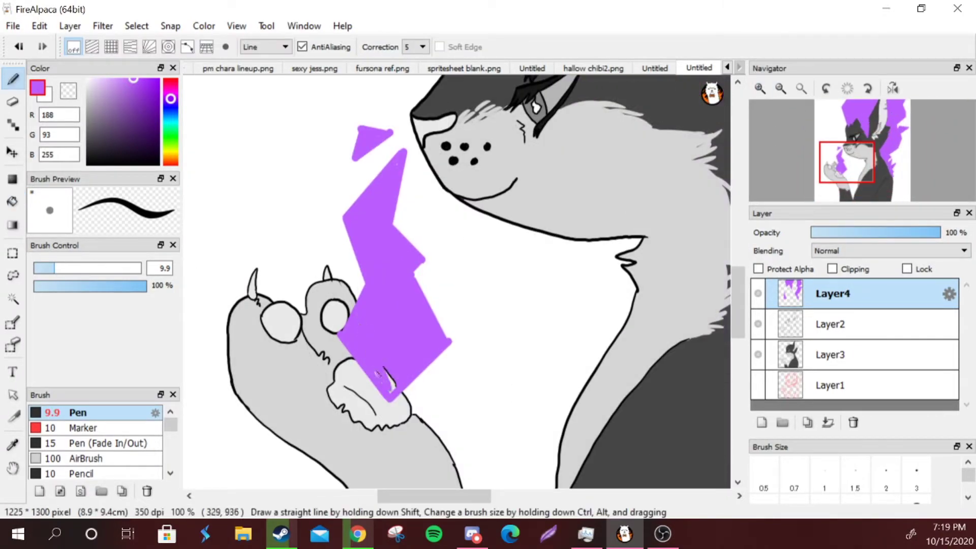
# Add small purple triangular embers beside the lower back of the flame hair and fill them.
pyautogui.scroll(-5, 418, 162)
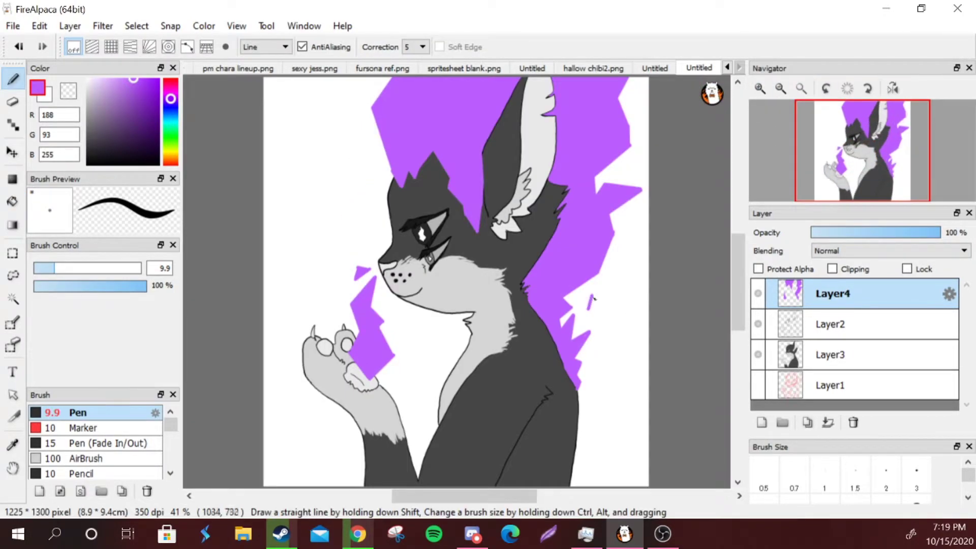
pyautogui.press('g')
pyautogui.scroll(3, 595, 300)
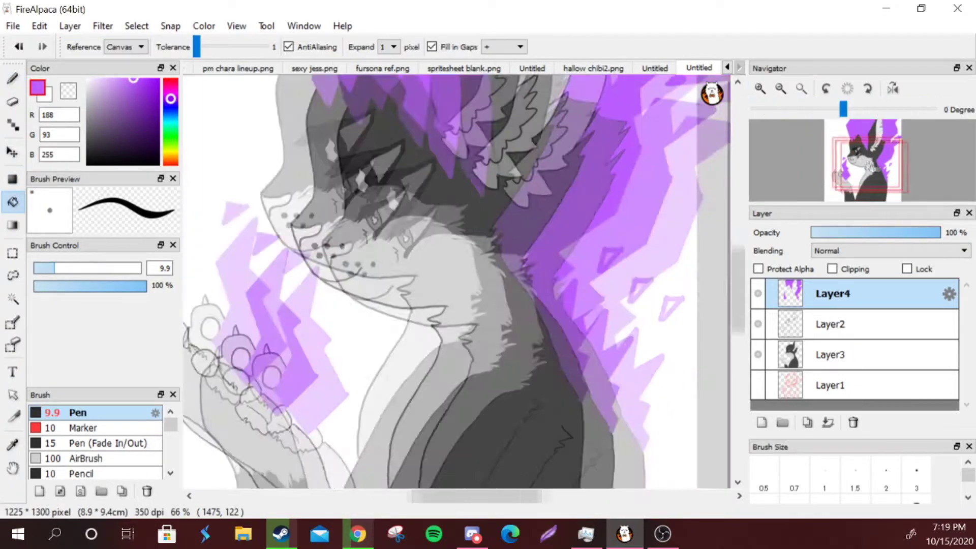
pyautogui.click(486, 184)
pyautogui.press('b')
pyautogui.click(801, 89)
# Sample the cyan (RGB 98, 255, 242) from the hair in fursona ref.png and turn on Protect Alpha for Layer4.
pyautogui.click(382, 68)
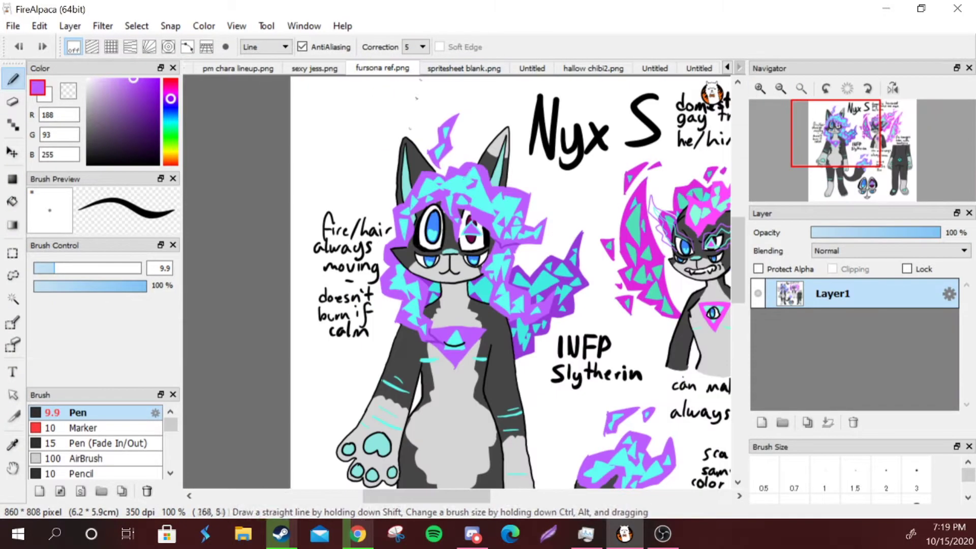
pyautogui.keyDown('alt'); pyautogui.click(467, 178); pyautogui.keyUp('alt')
pyautogui.click(698, 68)
pyautogui.click(758, 269)
# Draw cyan angular shard outlines across the front flame hair, from the canvas edge down to the fringe tip.
pyautogui.moveTo(432, 244)
pyautogui.mouseDown()
pyautogui.moveTo(419, 193)
pyautogui.moveTo(441, 175)
pyautogui.mouseUp()
pyautogui.moveTo(441, 176)
pyautogui.mouseDown()
pyautogui.moveTo(455, 229)
pyautogui.moveTo(472, 162)
pyautogui.moveTo(447, 161)
pyautogui.mouseUp()
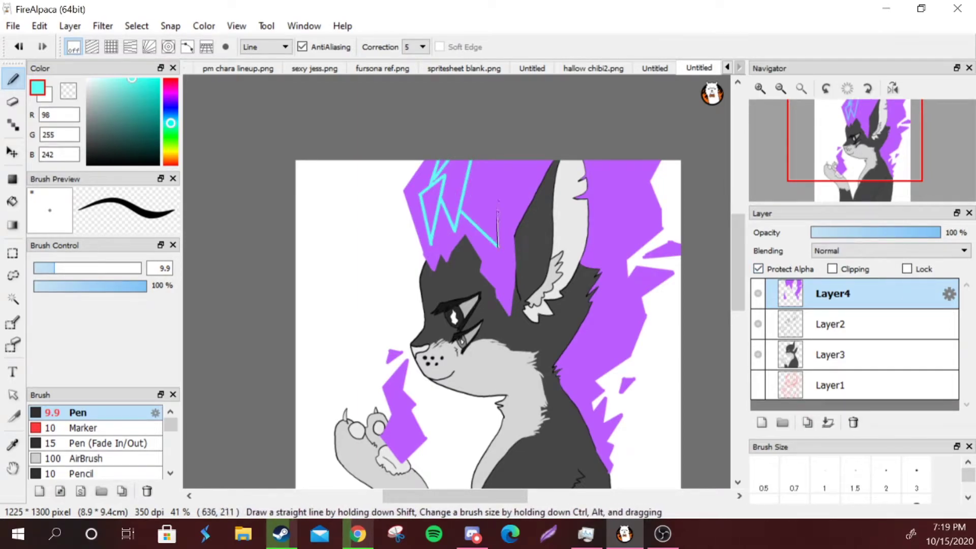
pyautogui.moveTo(498, 247)
pyautogui.mouseDown()
pyautogui.moveTo(485, 190)
pyautogui.moveTo(510, 161)
pyautogui.mouseUp()
pyautogui.moveTo(481, 190); pyautogui.dragTo(470, 161)
pyautogui.moveTo(496, 246)
pyautogui.mouseDown()
pyautogui.moveTo(491, 264)
pyautogui.moveTo(509, 162)
pyautogui.mouseUp()
# Draw cyan angular shard outlines through the flame hair behind the ear and down the back of the neck.
pyautogui.moveTo(632, 160); pyautogui.dragTo(592, 227)
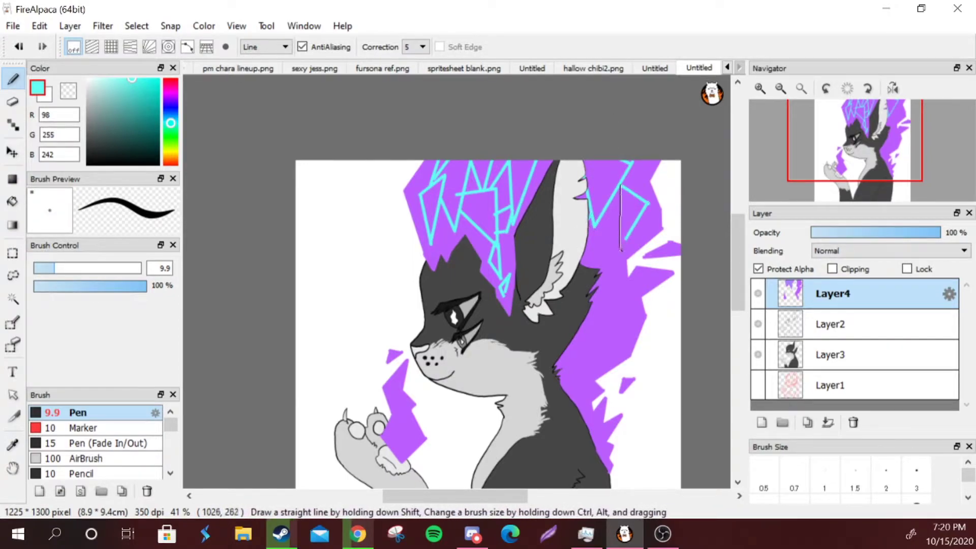
pyautogui.moveTo(617, 234); pyautogui.dragTo(581, 298)
pyautogui.moveTo(606, 212); pyautogui.dragTo(588, 239)
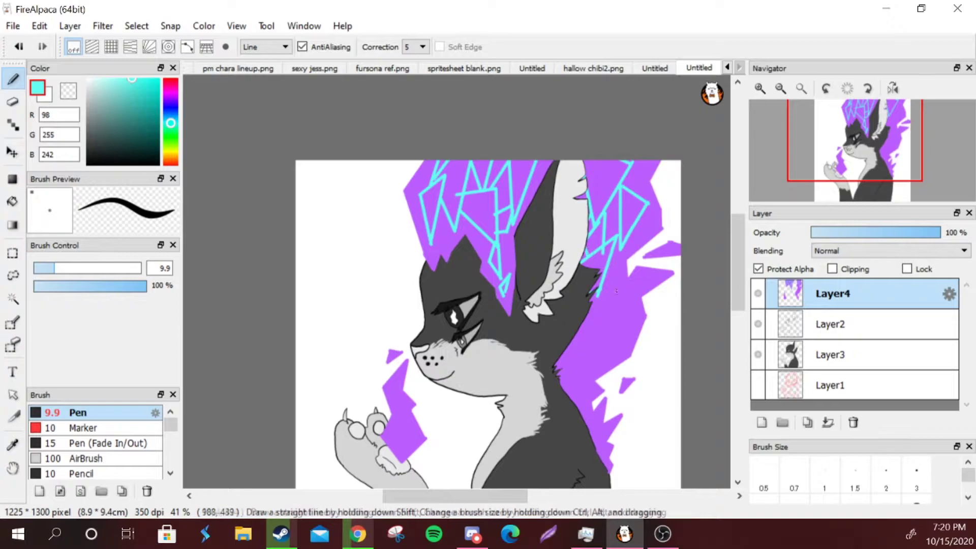
pyautogui.moveTo(628, 290); pyautogui.dragTo(595, 353)
pyautogui.moveTo(583, 298); pyautogui.dragTo(609, 356)
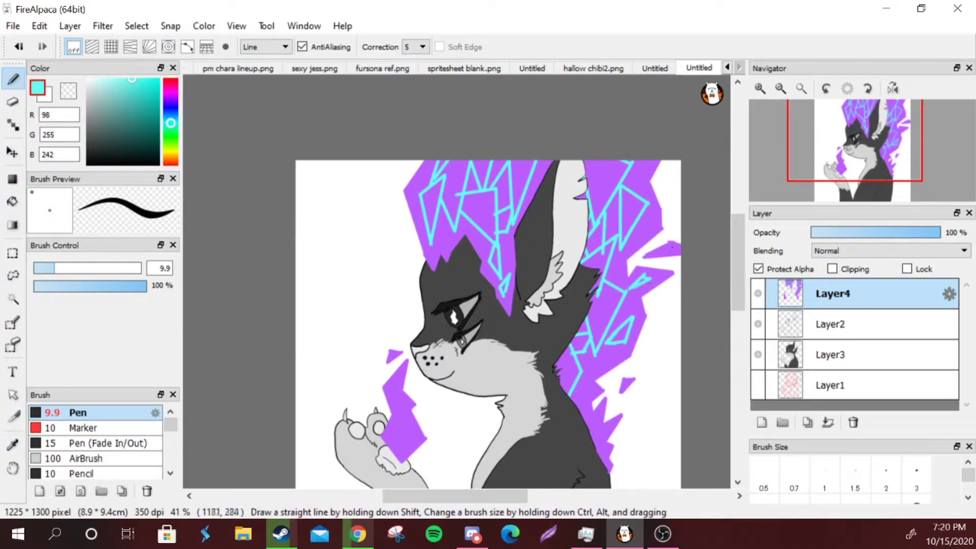
# Draw small cyan shard outlines in the lower back hair, the loose embers and the flame above the paw.
pyautogui.scroll(-3, 680, 251)
pyautogui.hscroll(3, 680, 252)
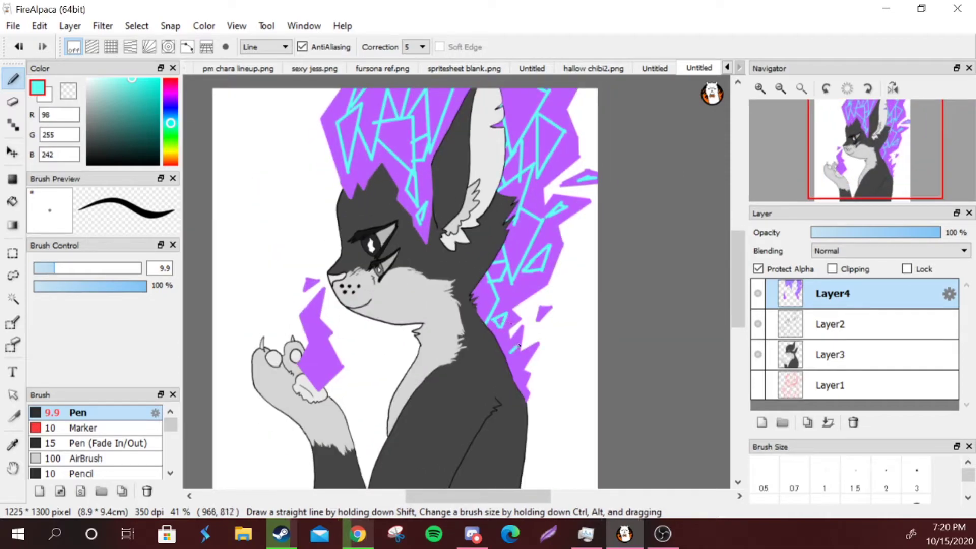
pyautogui.moveTo(518, 345); pyautogui.dragTo(531, 340)
pyautogui.moveTo(312, 379); pyautogui.dragTo(319, 353)
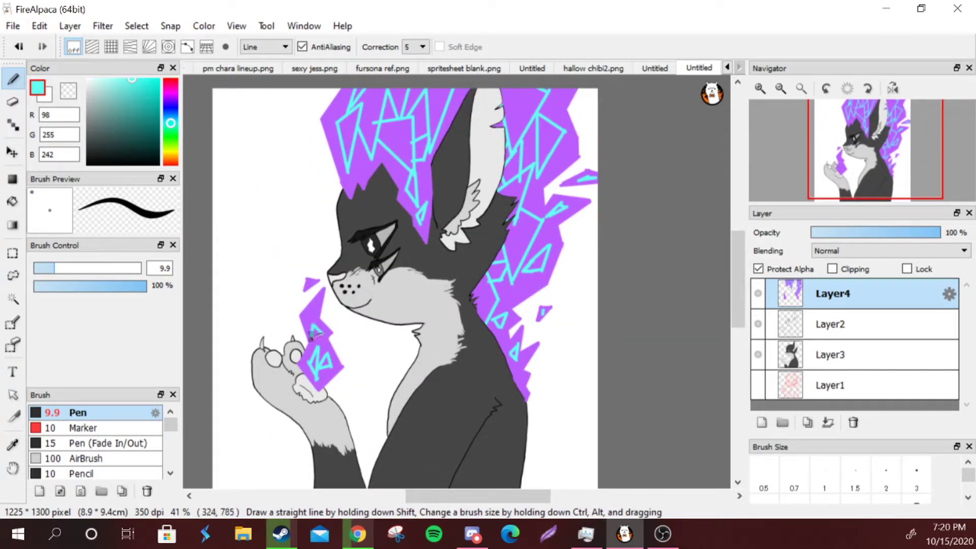
# Fill the outlined shards of the front flame hair with cyan, from the canvas edge down to the fringe.
pyautogui.press('g')
pyautogui.click(350, 134)
pyautogui.click(369, 94)
pyautogui.click(405, 113)
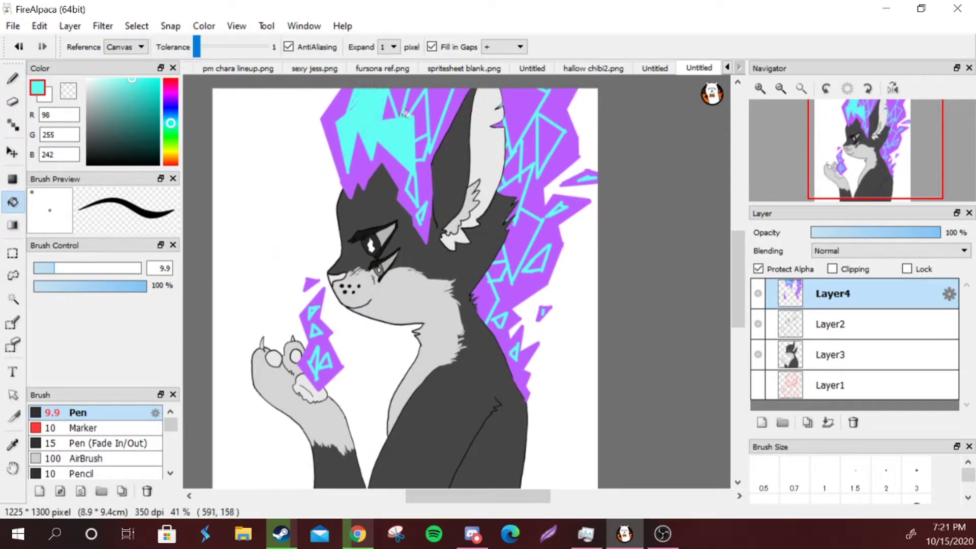
pyautogui.click(404, 94)
pyautogui.click(414, 114)
pyautogui.click(437, 117)
pyautogui.click(420, 147)
pyautogui.click(420, 182)
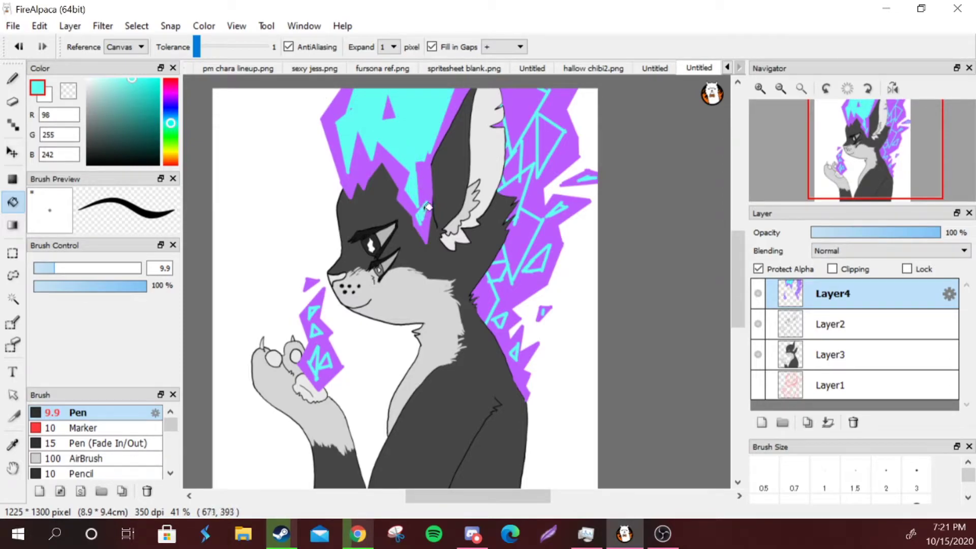
# Fill the cyan-outlined shards in the flame hair behind the ear, down the neck and in the paw flame.
pyautogui.click(499, 126)
pyautogui.click(550, 127)
pyautogui.click(514, 173)
pyautogui.click(521, 244)
pyautogui.click(515, 207)
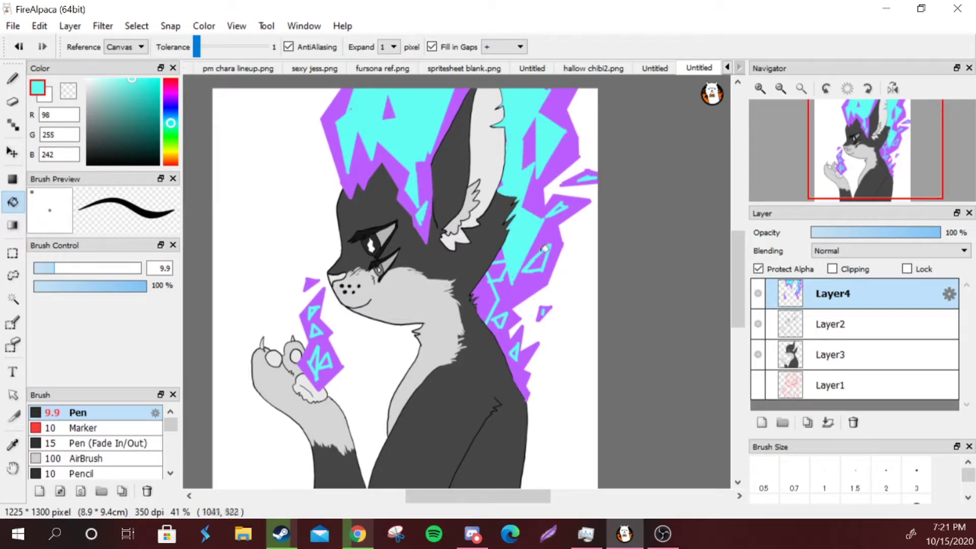
pyautogui.click(489, 282)
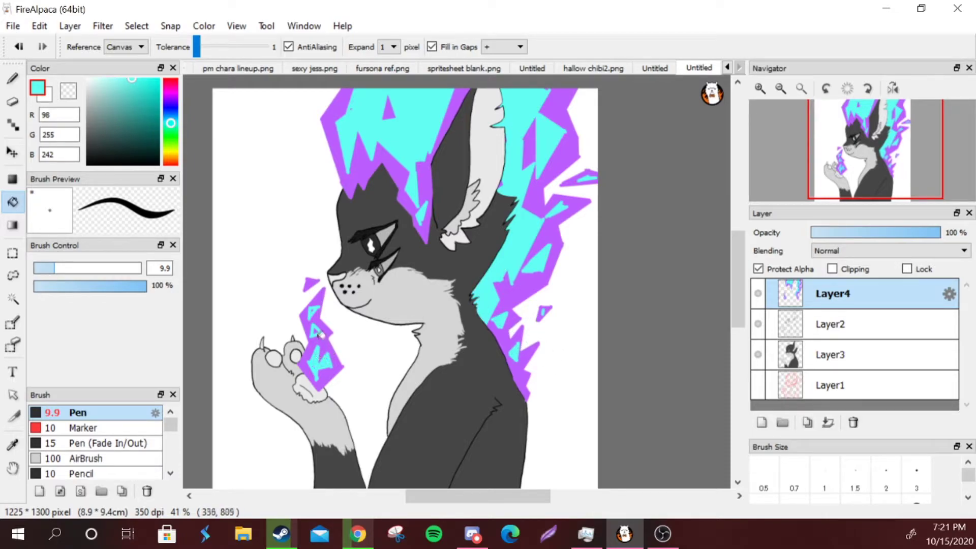
# Add a clipping layer above Layer3 and airbrush dark grey (RGB 32, 32, 32) shading over the ear, head and muzzle at size 82.
pyautogui.moveTo(866, 160)
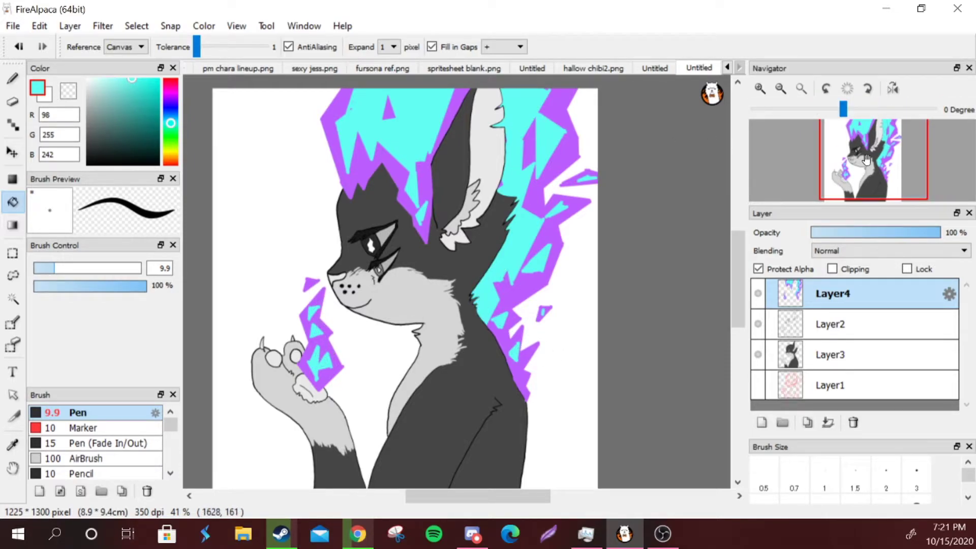
pyautogui.click(829, 354)
pyautogui.click(761, 423)
pyautogui.click(832, 268)
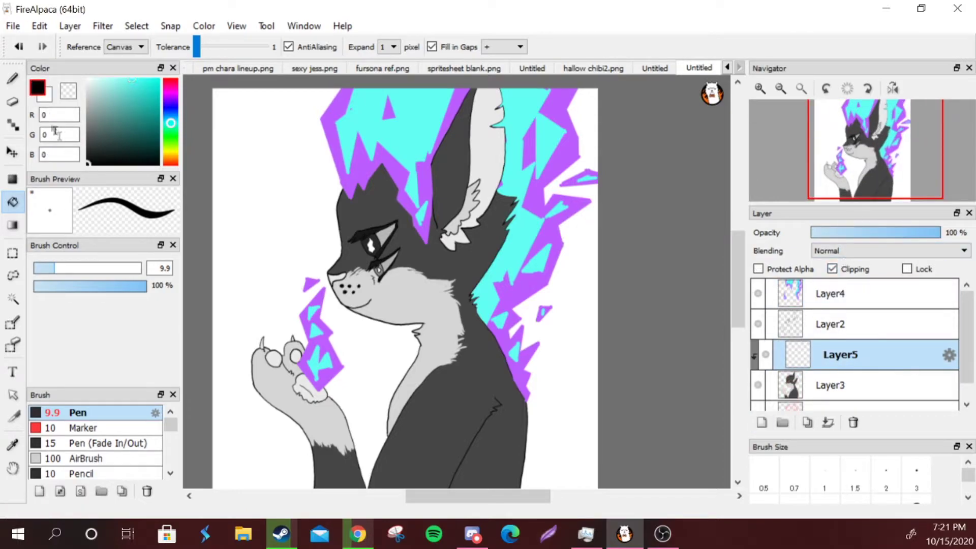
pyautogui.click(13, 79)
pyautogui.click(89, 458)
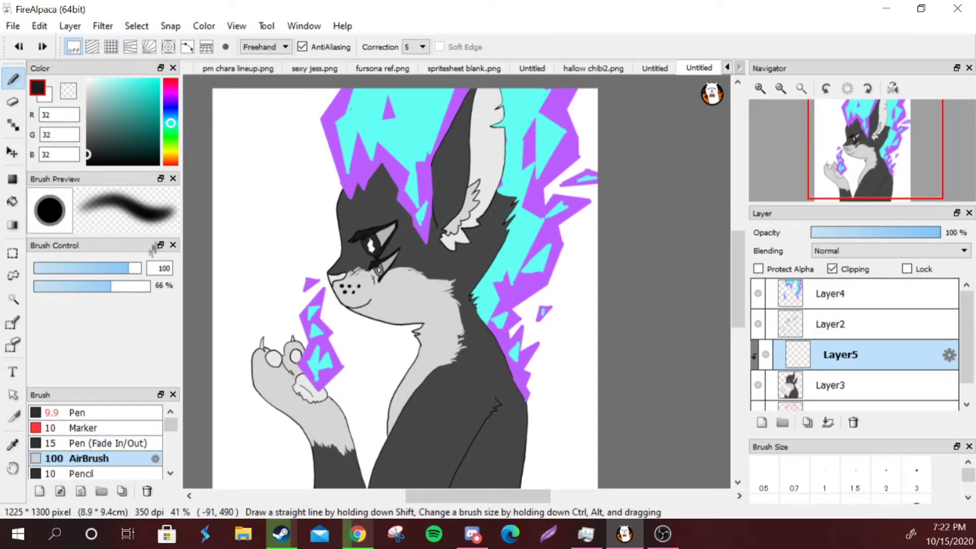
pyautogui.moveTo(135, 267); pyautogui.dragTo(124, 268)
pyautogui.moveTo(472, 114)
pyautogui.mouseDown()
pyautogui.moveTo(450, 176)
pyautogui.moveTo(486, 101)
pyautogui.moveTo(458, 187)
pyautogui.moveTo(462, 223)
pyautogui.moveTo(490, 213)
pyautogui.moveTo(485, 229)
pyautogui.moveTo(493, 203)
pyautogui.moveTo(478, 257)
pyautogui.moveTo(429, 292)
pyautogui.mouseUp()
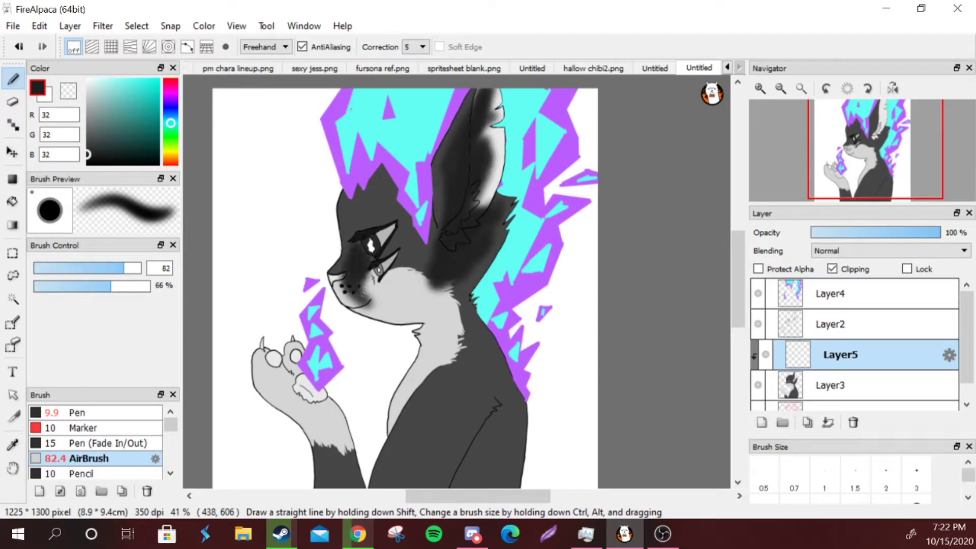
# Airbrush the dark grey shading over the cheek, neck, shoulder, body and raised arm.
pyautogui.moveTo(356, 302)
pyautogui.mouseDown()
pyautogui.moveTo(382, 299)
pyautogui.moveTo(381, 270)
pyautogui.moveTo(394, 253)
pyautogui.moveTo(396, 232)
pyautogui.moveTo(354, 211)
pyautogui.moveTo(389, 246)
pyautogui.moveTo(381, 188)
pyautogui.moveTo(411, 256)
pyautogui.moveTo(400, 297)
pyautogui.moveTo(447, 271)
pyautogui.moveTo(453, 296)
pyautogui.moveTo(422, 391)
pyautogui.mouseUp()
pyautogui.moveTo(448, 330)
pyautogui.mouseDown()
pyautogui.moveTo(407, 407)
pyautogui.moveTo(422, 483)
pyautogui.moveTo(483, 407)
pyautogui.moveTo(513, 457)
pyautogui.mouseUp()
pyautogui.moveTo(445, 355)
pyautogui.mouseDown()
pyautogui.moveTo(503, 326)
pyautogui.moveTo(571, 342)
pyautogui.mouseUp()
pyautogui.moveTo(394, 295)
pyautogui.mouseDown()
pyautogui.moveTo(372, 350)
pyautogui.moveTo(437, 417)
pyautogui.moveTo(468, 397)
pyautogui.moveTo(459, 373)
pyautogui.mouseUp()
# Erase soft highlights from the shading on the shoulder, raised arm, cheek and ear by airbrushing with the transparent colour.
pyautogui.click(68, 92)
pyautogui.moveTo(562, 321); pyautogui.dragTo(538, 345)
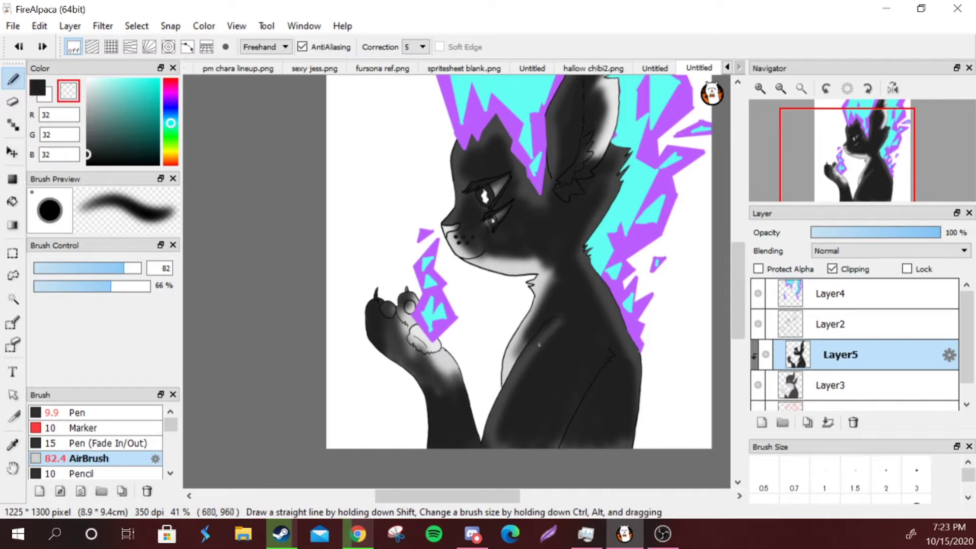
pyautogui.moveTo(478, 436); pyautogui.dragTo(453, 370)
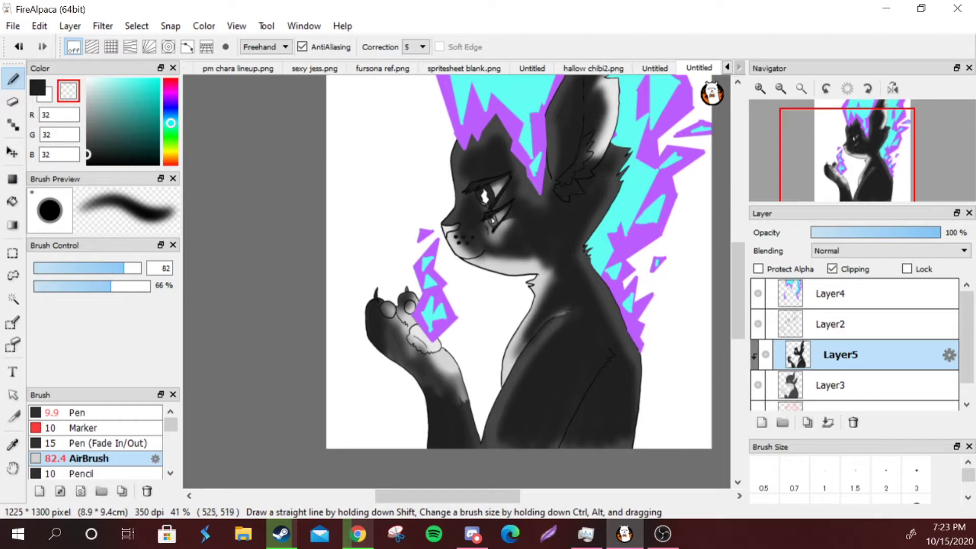
pyautogui.click(801, 88)
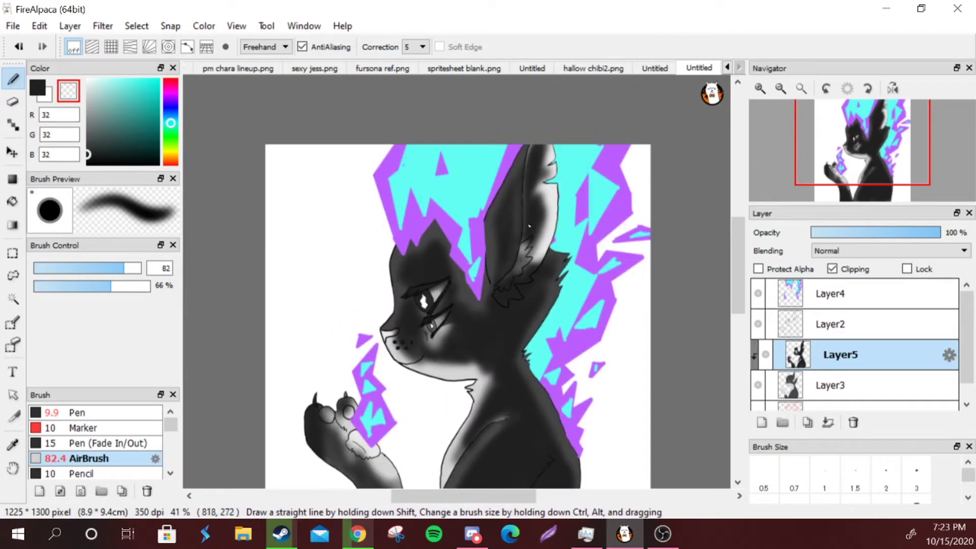
pyautogui.click(781, 89)
pyautogui.click(780, 89)
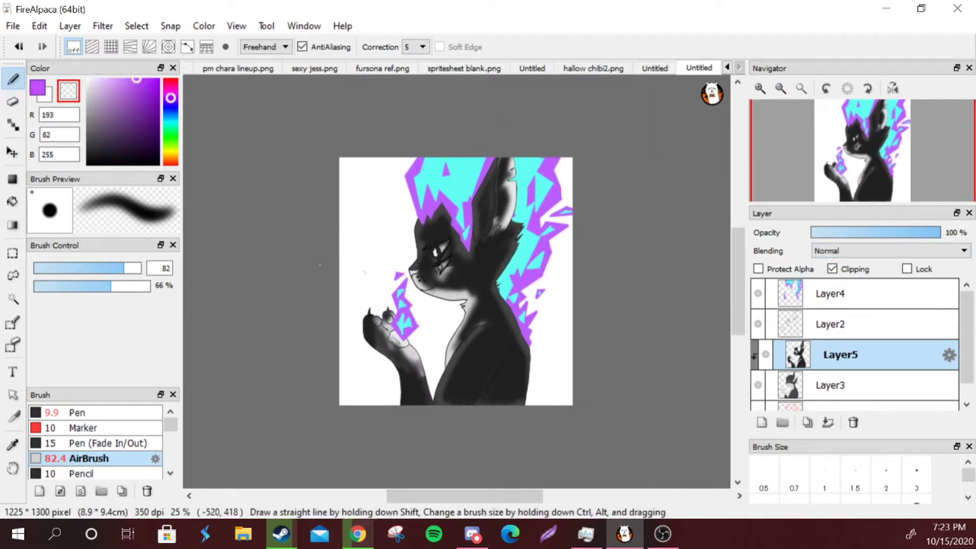
# Protect Layer5's alpha and repaint its shading purple (RGB 117, 26, 168) with the Pen at size 490.
pyautogui.click(76, 412)
pyautogui.click(149, 108)
pyautogui.click(758, 269)
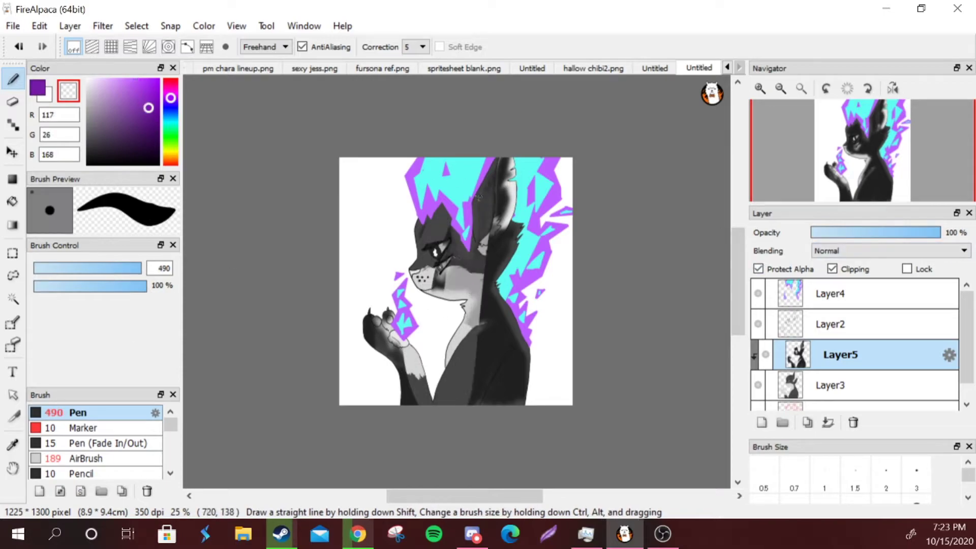
pyautogui.moveTo(392, 325)
pyautogui.mouseDown()
pyautogui.moveTo(413, 421)
pyautogui.moveTo(508, 305)
pyautogui.moveTo(437, 224)
pyautogui.mouseUp()
# Set Layer5 to Multiply, repaint its shading muted purple (RGB 77, 60, 88) and merge it down into Layer3.
pyautogui.click(889, 250)
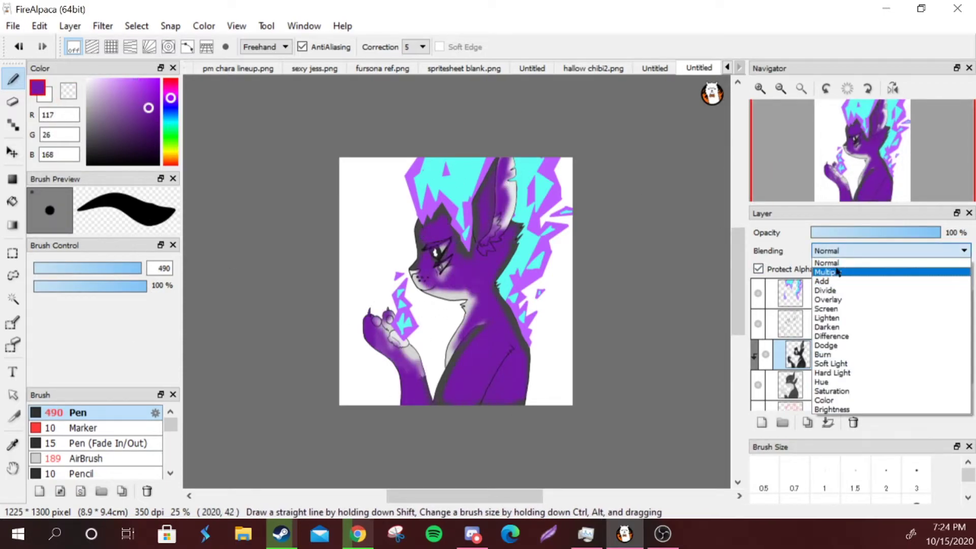
pyautogui.click(864, 278)
pyautogui.click(109, 135)
pyautogui.moveTo(376, 315); pyautogui.dragTo(414, 412)
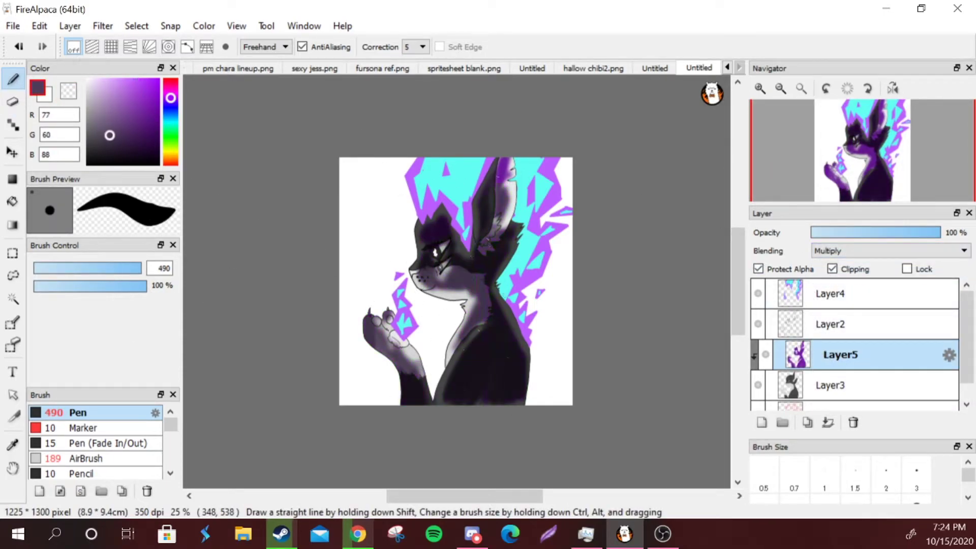
pyautogui.moveTo(866, 232); pyautogui.dragTo(901, 232)
pyautogui.click(827, 423)
# Add a Multiply layer above Layer3 and airbrush deeper shadows around the lower eye at size 27.
pyautogui.click(760, 88)
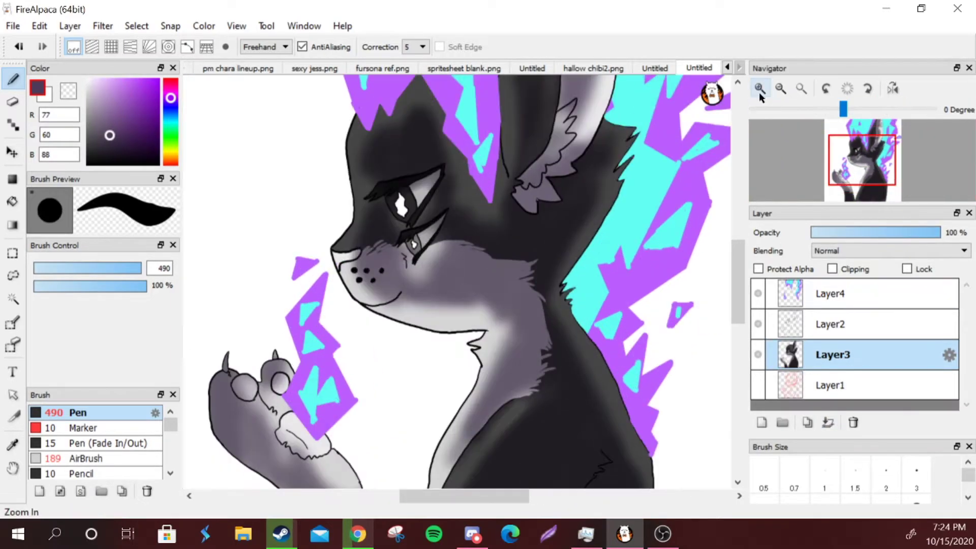
pyautogui.click(759, 88)
pyautogui.click(761, 422)
pyautogui.click(889, 251)
pyautogui.click(864, 278)
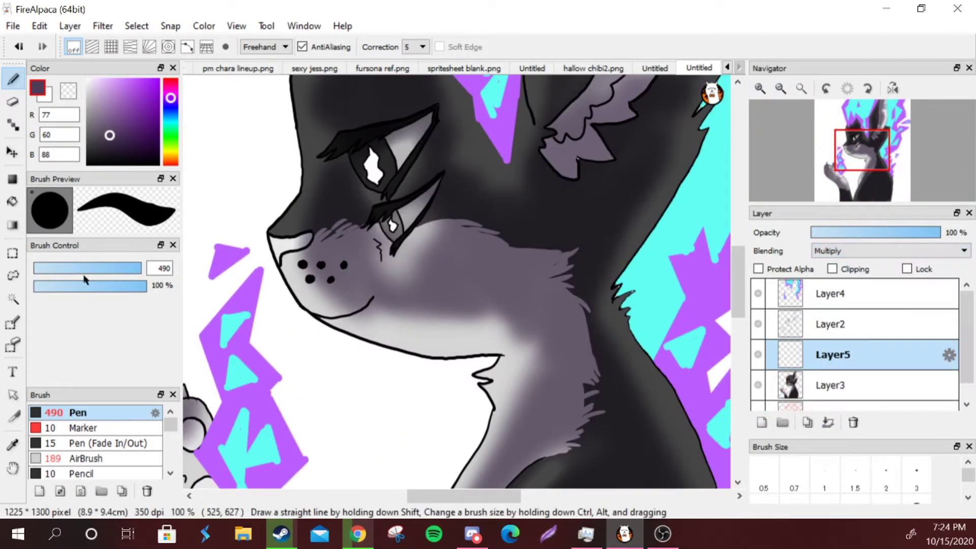
pyautogui.click(89, 458)
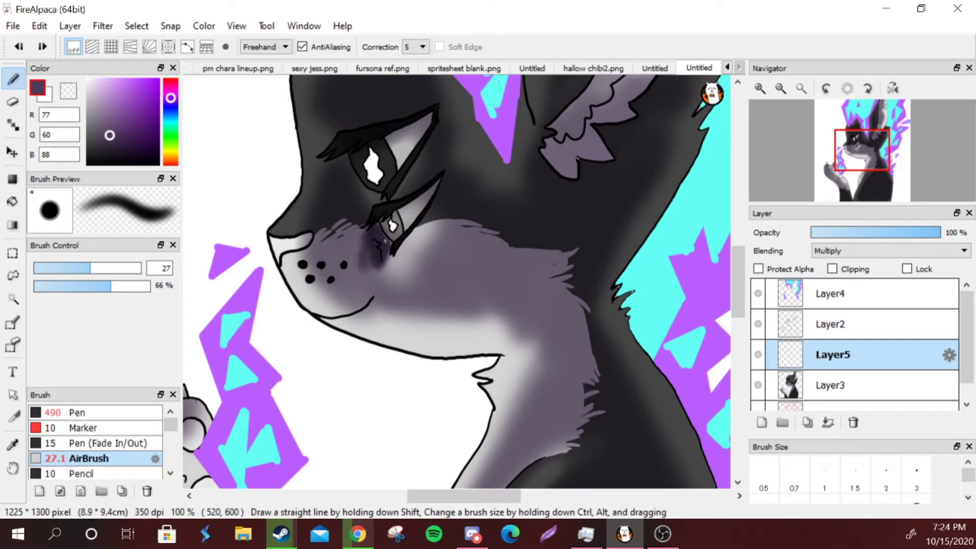
pyautogui.moveTo(439, 168); pyautogui.dragTo(490, 214)
# Airbrush shadows behind the cheek fur and on the tuft at the base of the ear.
pyautogui.scroll(-2, 146, 446)
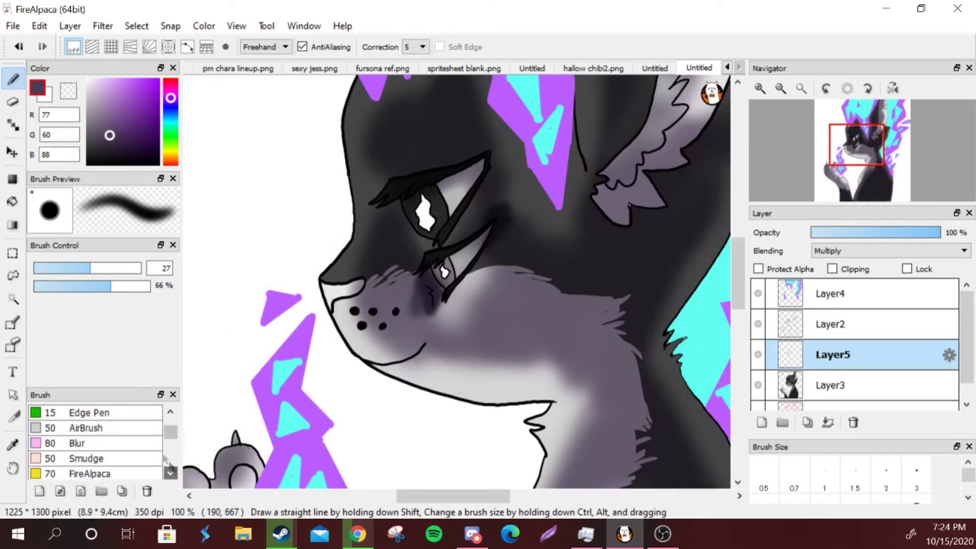
pyautogui.click(145, 442)
pyautogui.scroll(2, 145, 443)
pyautogui.click(145, 442)
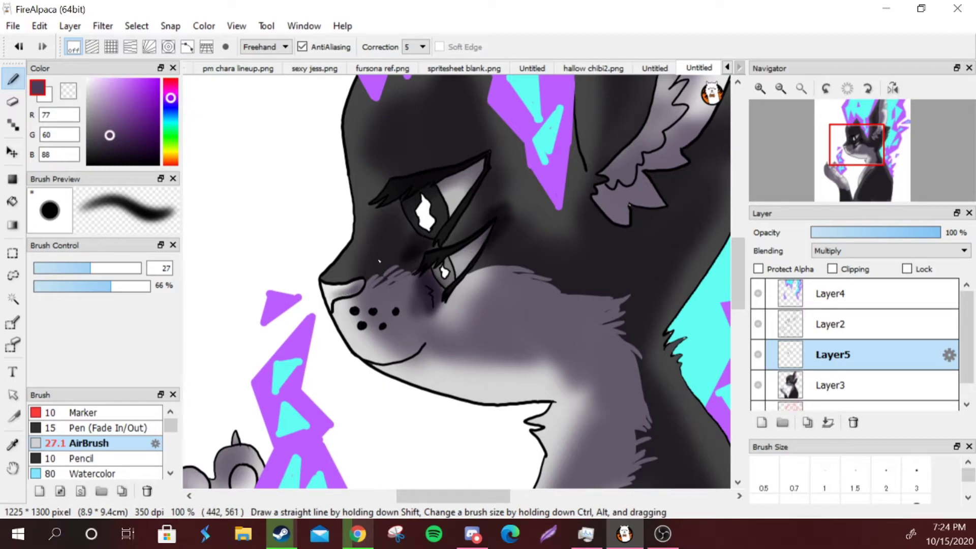
pyautogui.moveTo(643, 305); pyautogui.dragTo(559, 358)
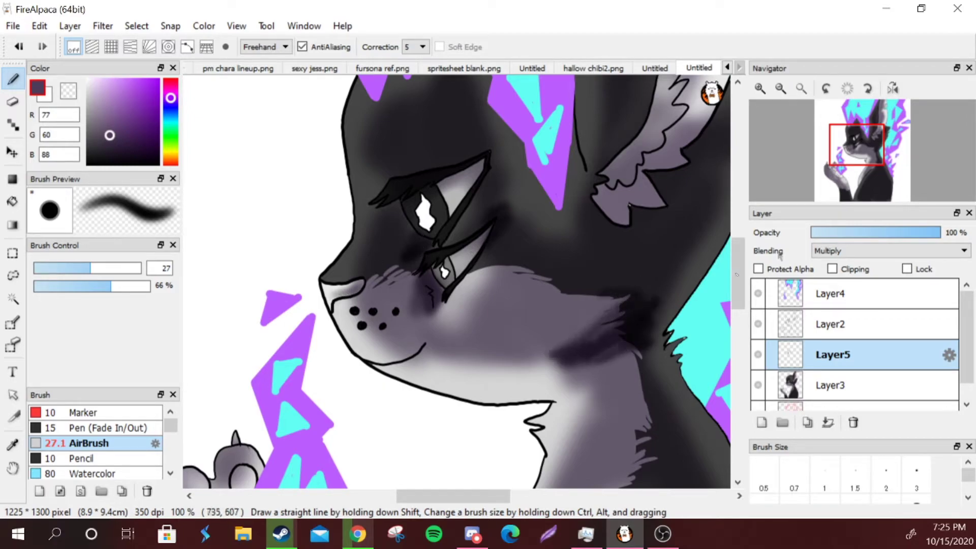
pyautogui.moveTo(658, 282); pyautogui.dragTo(450, 327)
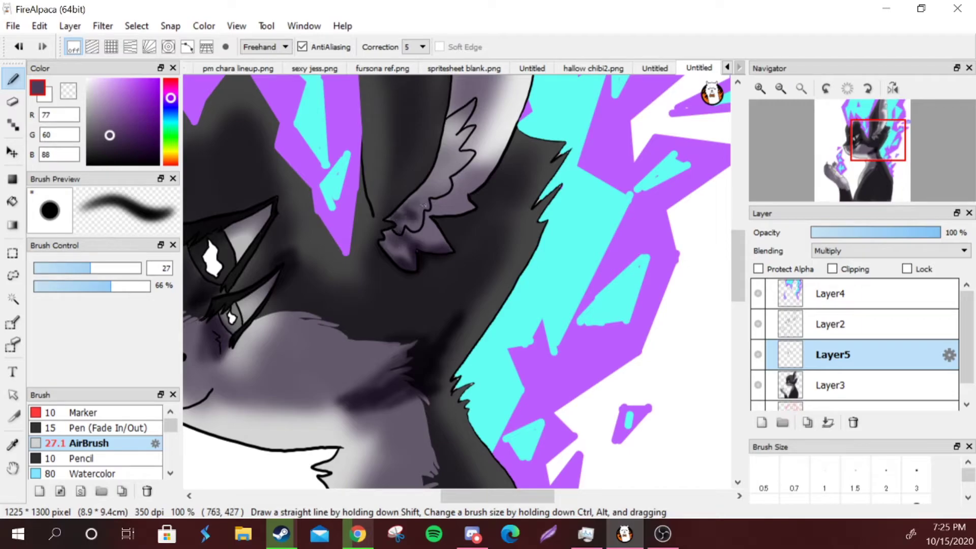
pyautogui.moveTo(446, 130)
pyautogui.mouseDown()
pyautogui.moveTo(427, 183)
pyautogui.moveTo(414, 313)
pyautogui.moveTo(435, 198)
pyautogui.mouseUp()
# Airbrush short fur-texture shadow strokes on the upper cheek.
pyautogui.click(781, 89)
pyautogui.click(781, 89)
pyautogui.click(781, 89)
pyautogui.scroll(2, 584, 218)
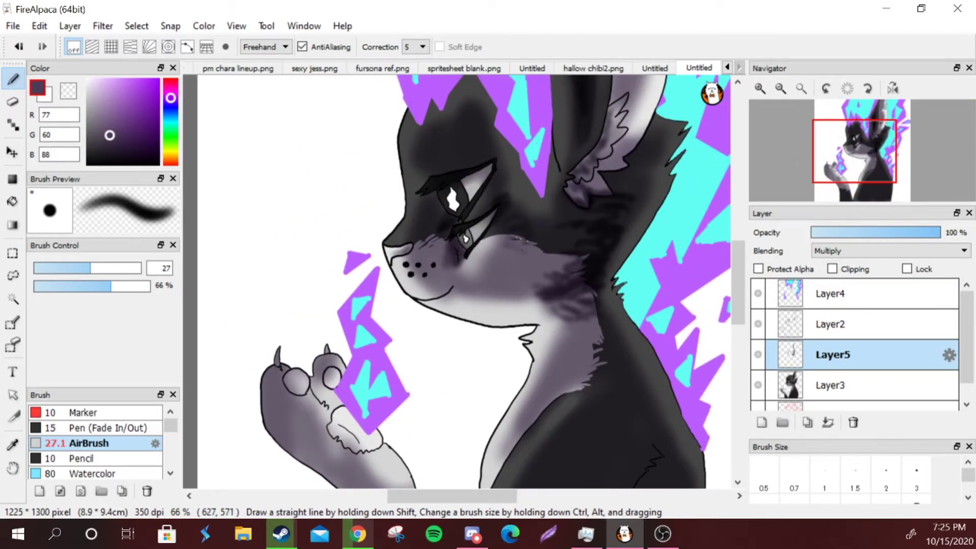
pyautogui.moveTo(516, 237); pyautogui.dragTo(522, 255)
pyautogui.scroll(-2, 474, 291)
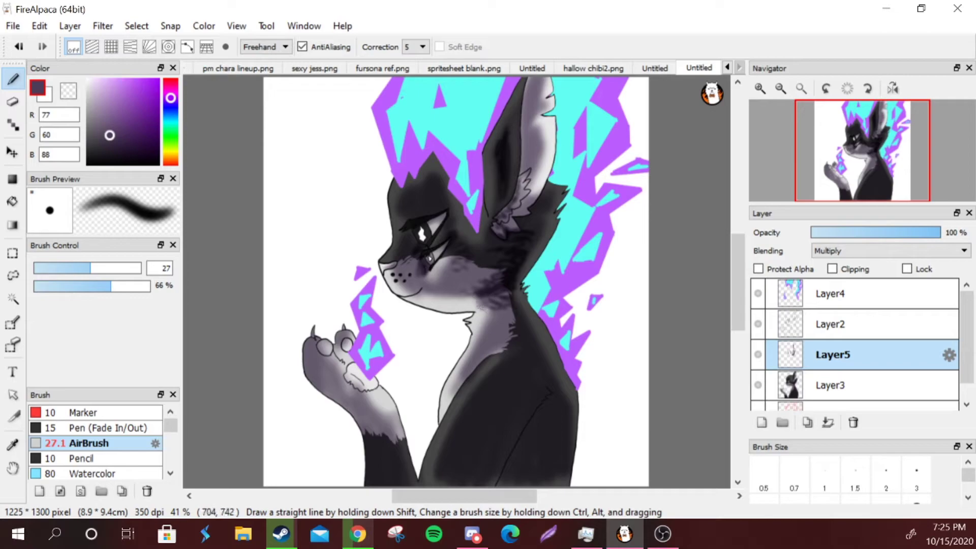
# Clip Layer5 to Layer3, airbrush broad body and arm shadows at size 85, and set the layer's opacity to 75%.
pyautogui.moveTo(578, 233); pyautogui.dragTo(612, 141)
pyautogui.moveTo(523, 308); pyautogui.dragTo(539, 308)
pyautogui.moveTo(539, 308)
pyautogui.mouseDown()
pyautogui.moveTo(580, 378)
pyautogui.moveTo(600, 356)
pyautogui.mouseUp()
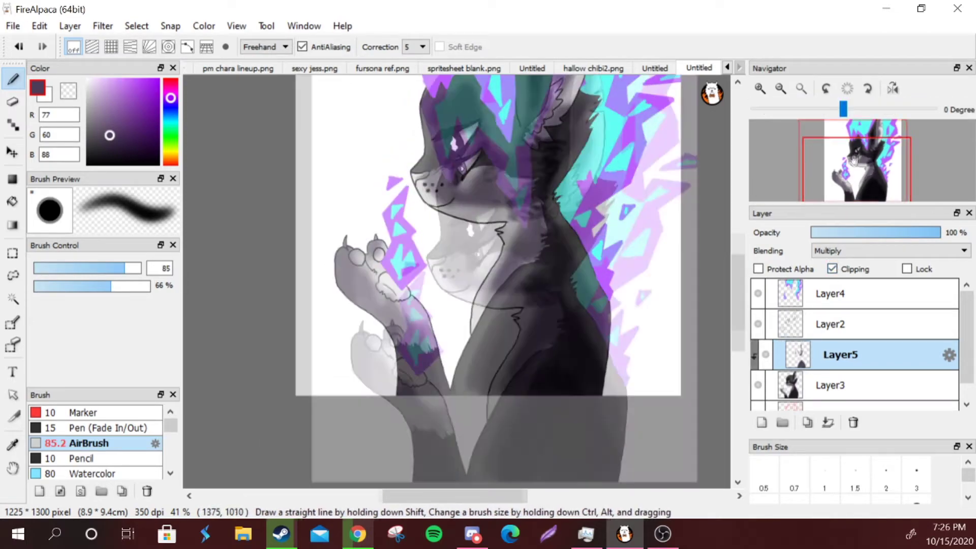
pyautogui.moveTo(503, 195); pyautogui.dragTo(508, 201)
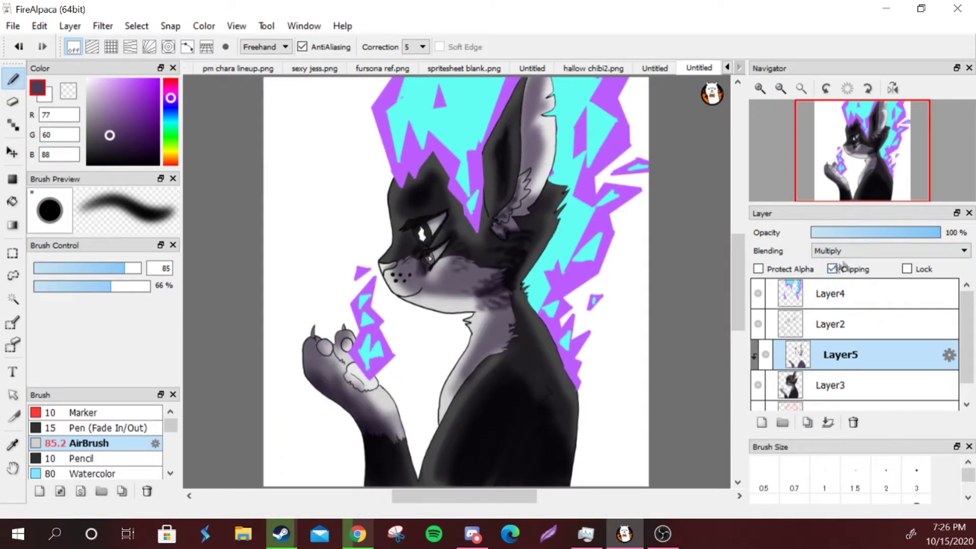
pyautogui.click(909, 233)
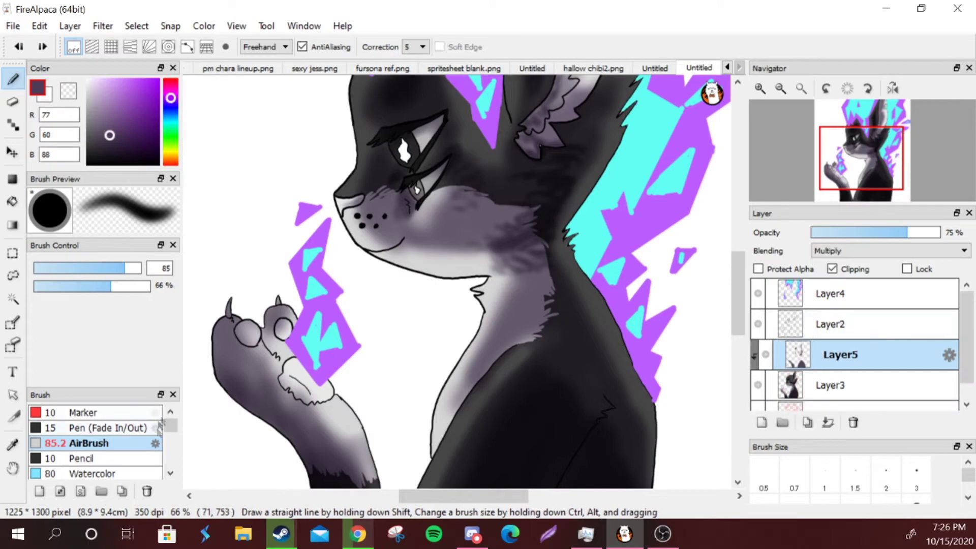
# Break up the cheek fur shadow with transparent strokes, using Pen (Fade In/Out) at size 31.3 and Marker at size 37.7.
pyautogui.scroll(1, 102, 437)
pyautogui.click(76, 412)
pyautogui.click(81, 428)
pyautogui.click(102, 443)
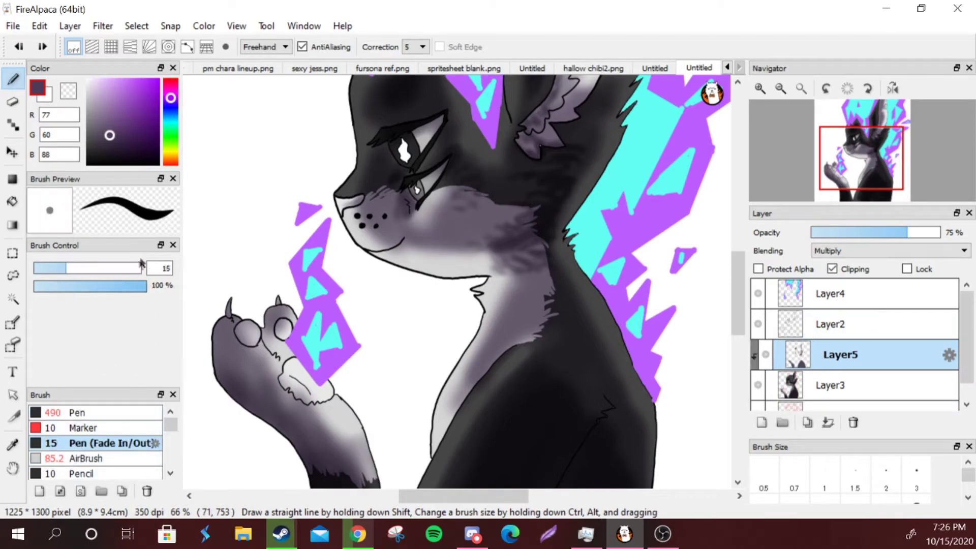
pyautogui.press('x')
pyautogui.moveTo(500, 227); pyautogui.dragTo(509, 230)
pyautogui.click(81, 427)
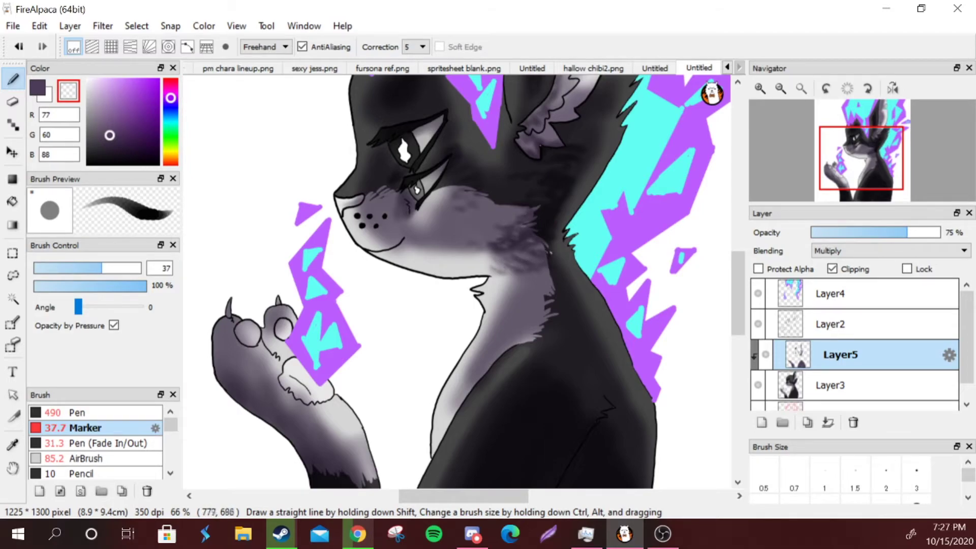
# Merge the Multiply shading layer down into Layer3.
pyautogui.click(780, 89)
pyautogui.click(760, 89)
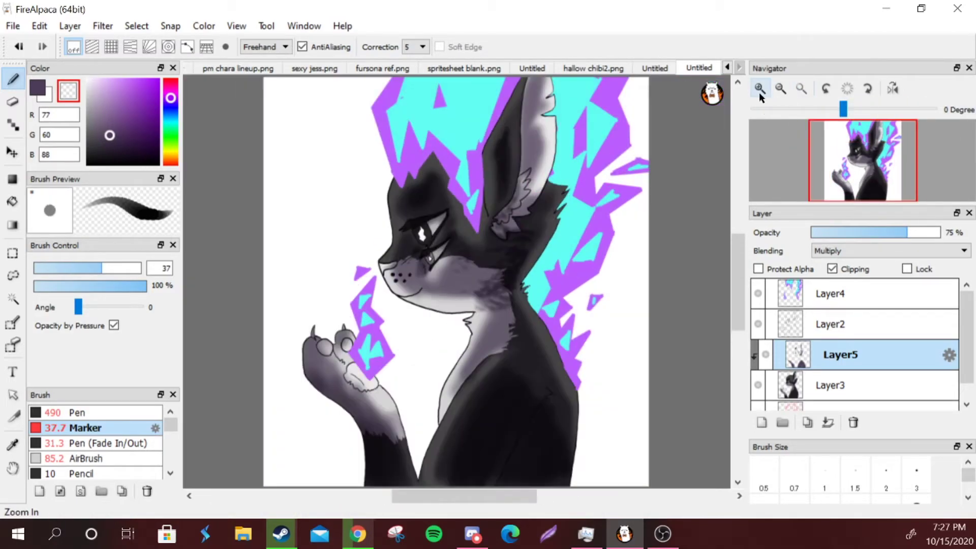
pyautogui.click(759, 89)
pyautogui.hotkey('ctrl', 'e')
# Add a clipping layer above Layer3 and paint a light cyan (RGB 140, 245, 255) rim along the face and jaw with the Pencil at size 48.
pyautogui.moveTo(842, 159); pyautogui.dragTo(834, 165)
pyautogui.click(760, 89)
pyautogui.click(171, 120)
pyautogui.click(120, 80)
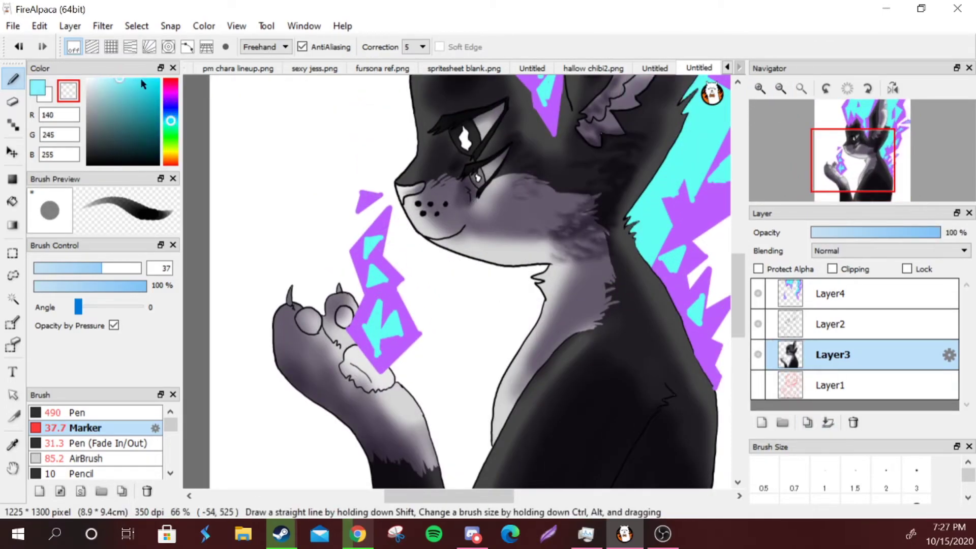
pyautogui.click(81, 473)
pyautogui.click(762, 423)
pyautogui.click(832, 269)
pyautogui.click(780, 89)
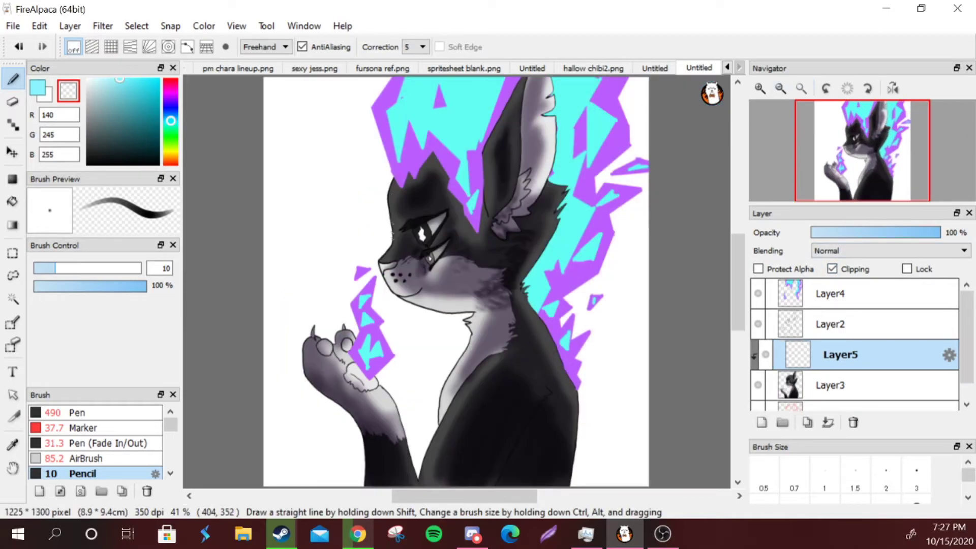
pyautogui.click(113, 268)
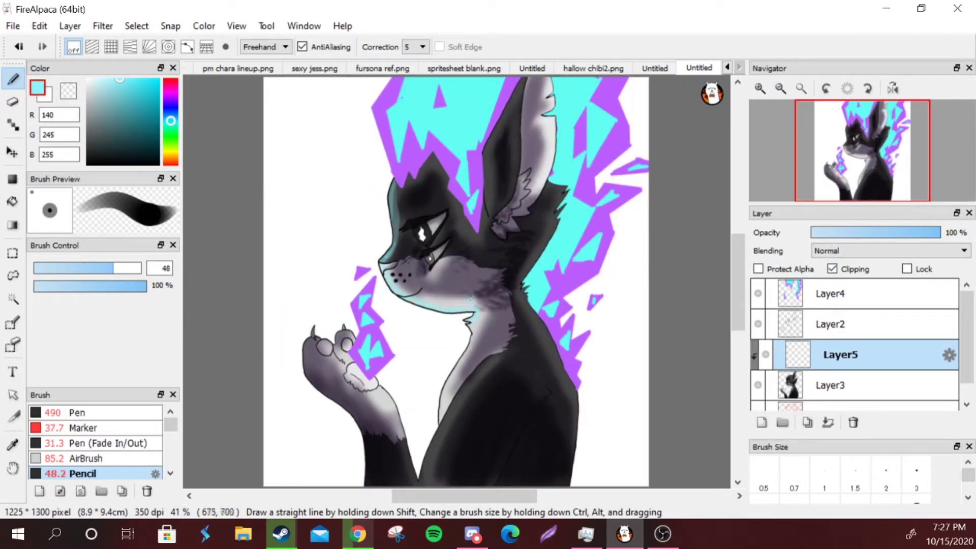
# Paint light cyan rim light along the shoulder, chest and ear with the Pencil at size 24, and set the layer's blending to Screen.
pyautogui.keyDown('ctrl'); pyautogui.keyDown('alt'); pyautogui.moveTo(475, 296); pyautogui.dragTo(468, 289); pyautogui.keyUp('alt'); pyautogui.keyUp('ctrl')
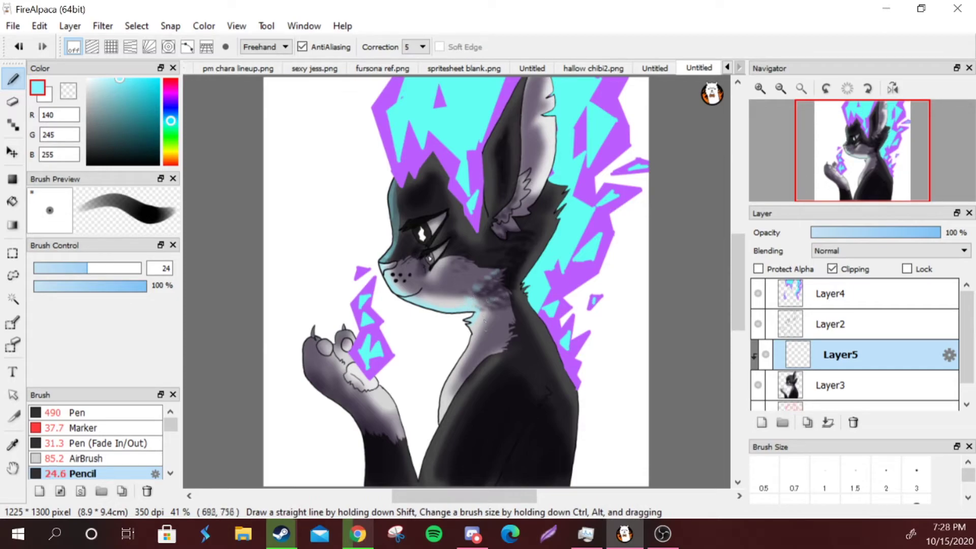
pyautogui.moveTo(436, 433); pyautogui.dragTo(421, 479)
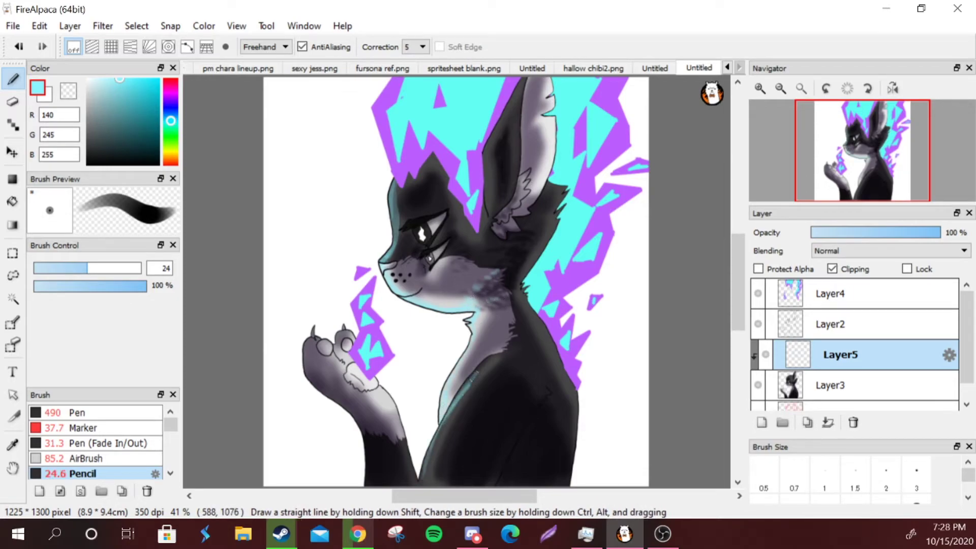
pyautogui.moveTo(499, 353); pyautogui.dragTo(471, 382)
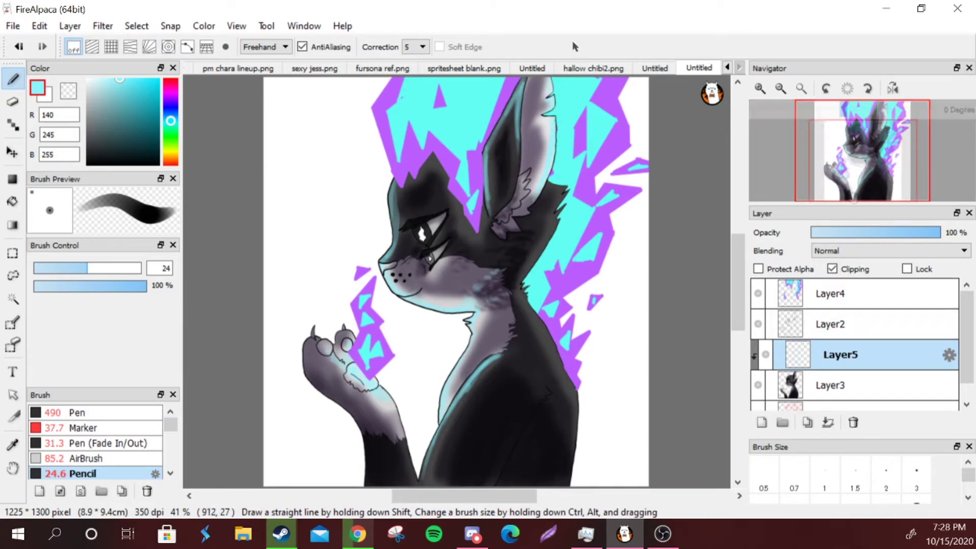
pyautogui.click(846, 251)
pyautogui.click(841, 308)
# Soften the rim light using the Blur brush at size 80, and merge the clipping layer down into Layer3.
pyautogui.scroll(-2, 97, 442)
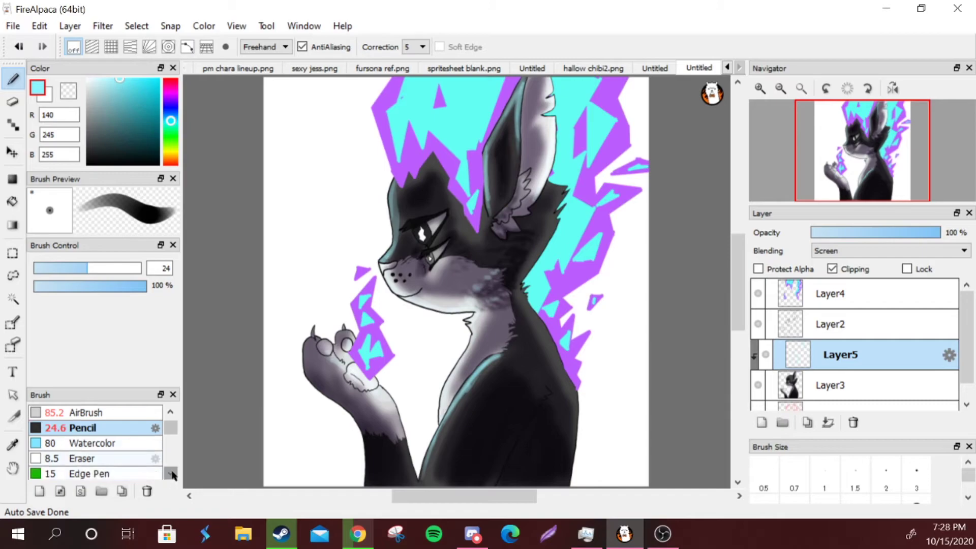
pyautogui.click(78, 458)
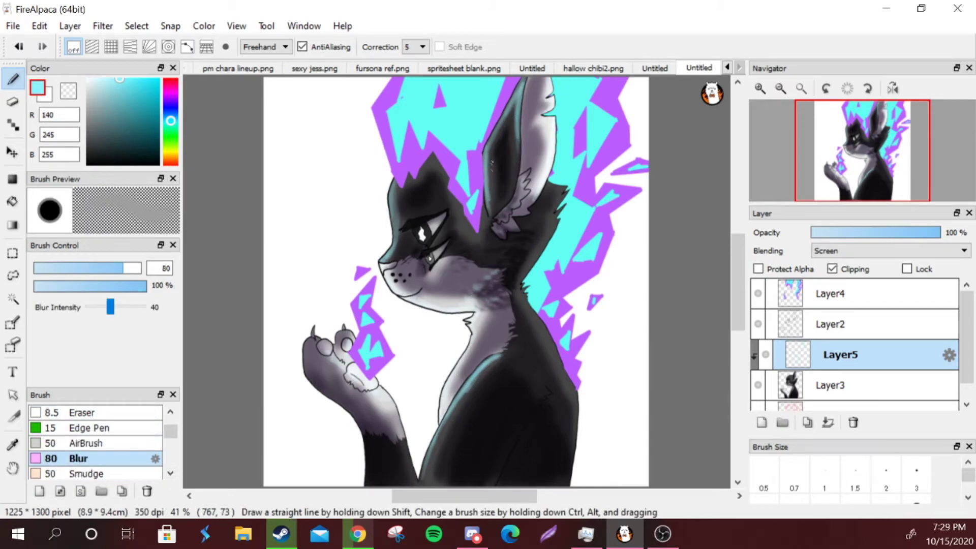
pyautogui.moveTo(373, 332); pyautogui.dragTo(405, 297)
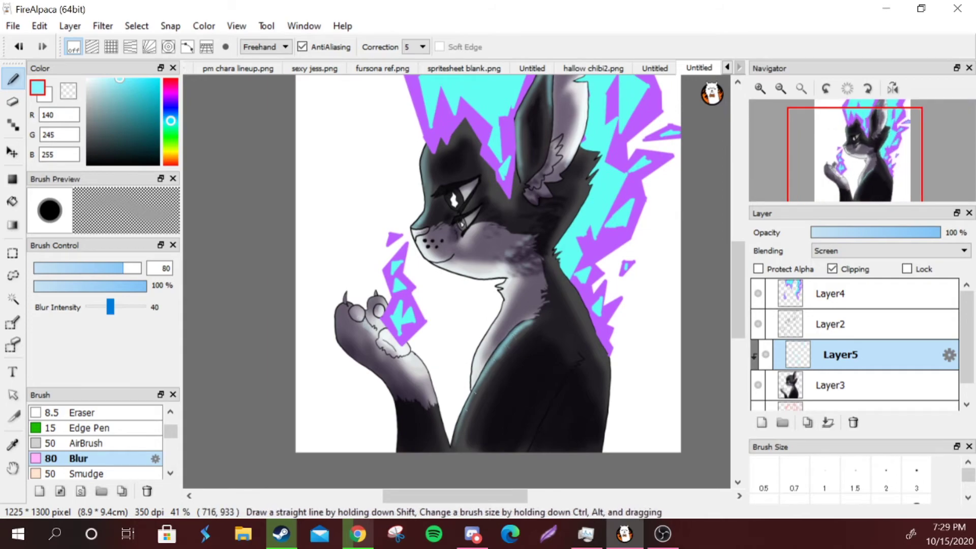
pyautogui.click(863, 150)
pyautogui.click(828, 422)
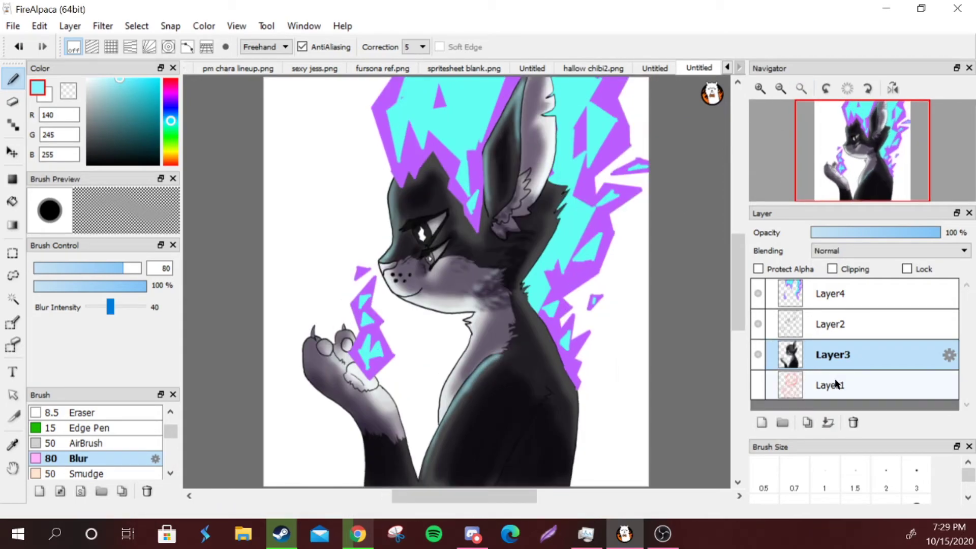
# Add a background layer between Layer1 and Layer3 and bucket-fill it with near-black (RGB 16, 16, 16).
pyautogui.click(835, 384)
pyautogui.click(762, 422)
pyautogui.press('g')
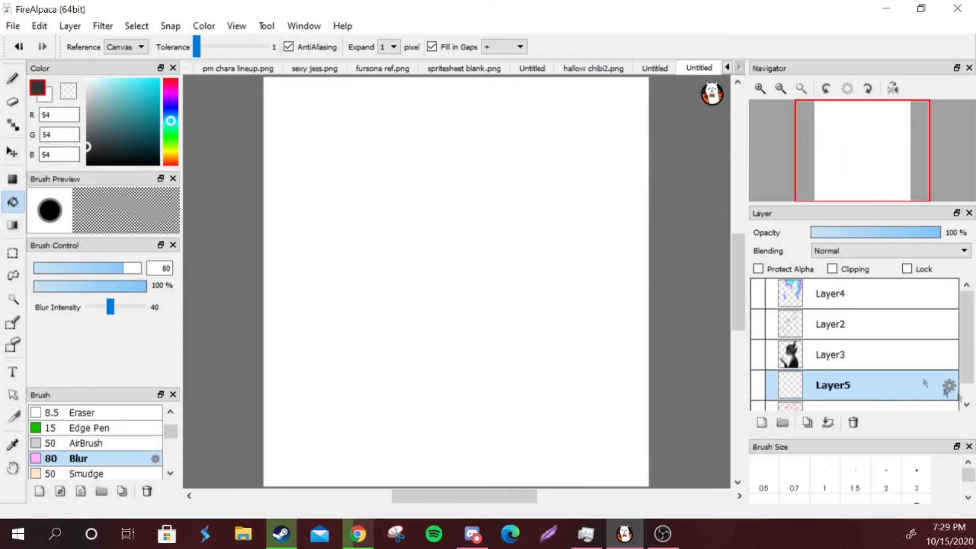
pyautogui.scroll(-1, 947, 391)
pyautogui.click(368, 321)
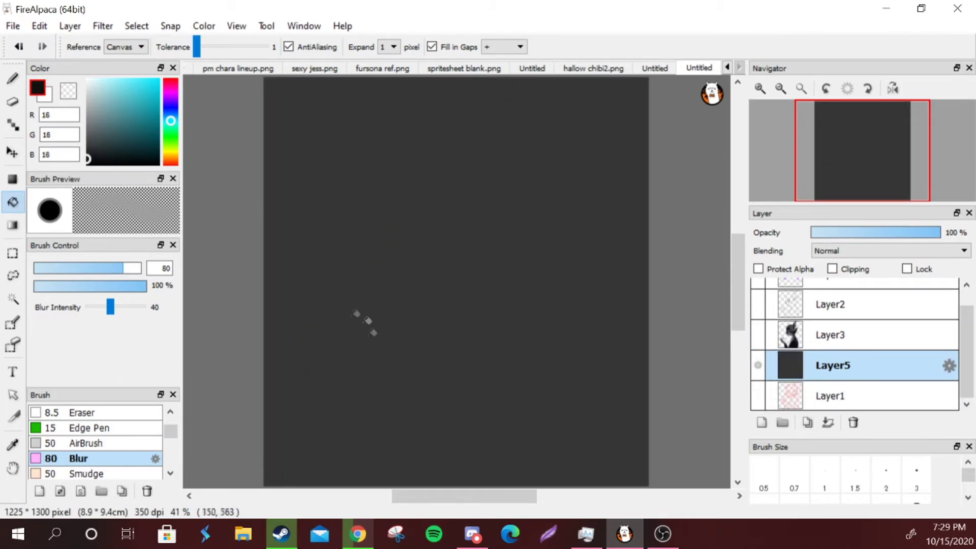
pyautogui.scroll(1, 864, 346)
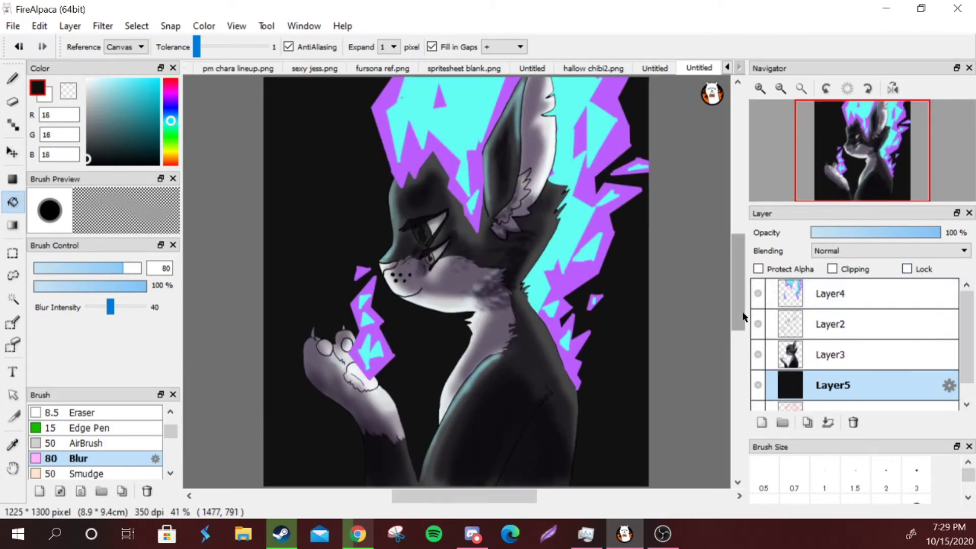
# Airbrush near-black (RGB 18, 18, 18) shading at size 50 onto the lower body and arm on Layer3.
pyautogui.scroll(-2, 742, 311)
pyautogui.click(831, 354)
pyautogui.press('b')
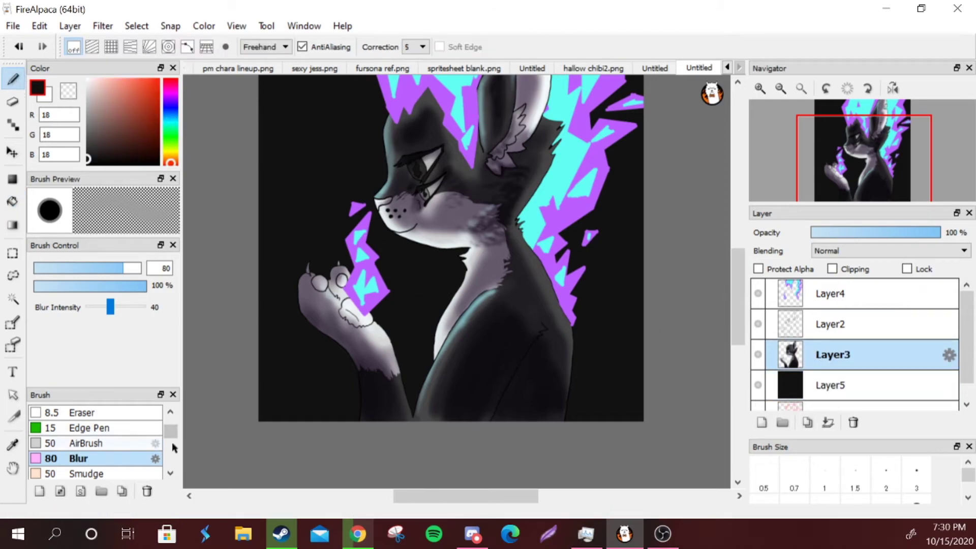
pyautogui.click(89, 443)
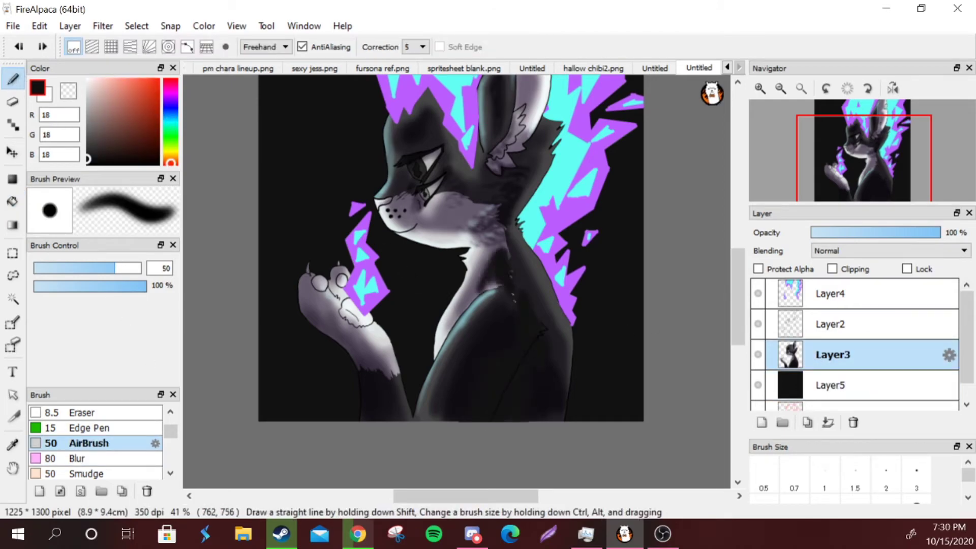
pyautogui.hotkey('ctrl', 'z')
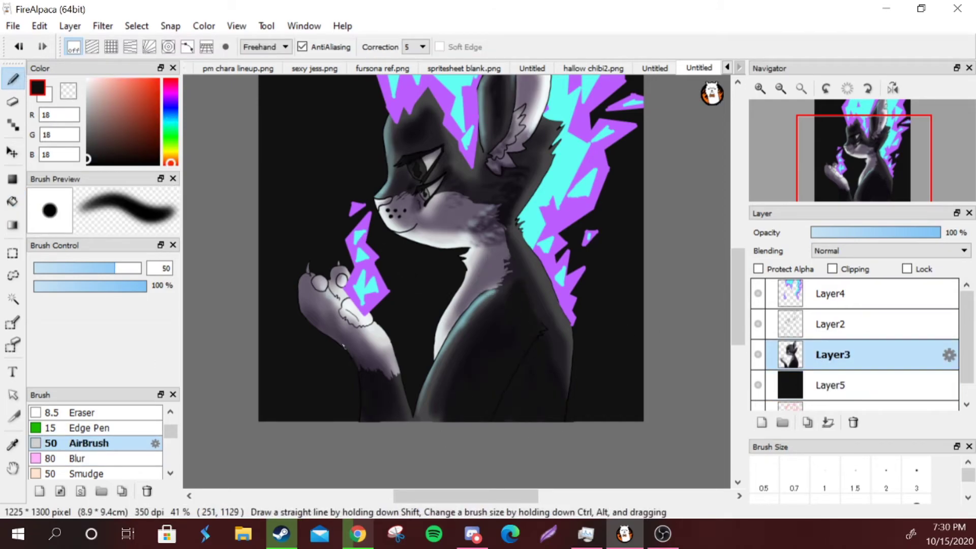
pyautogui.moveTo(354, 384); pyautogui.dragTo(435, 308)
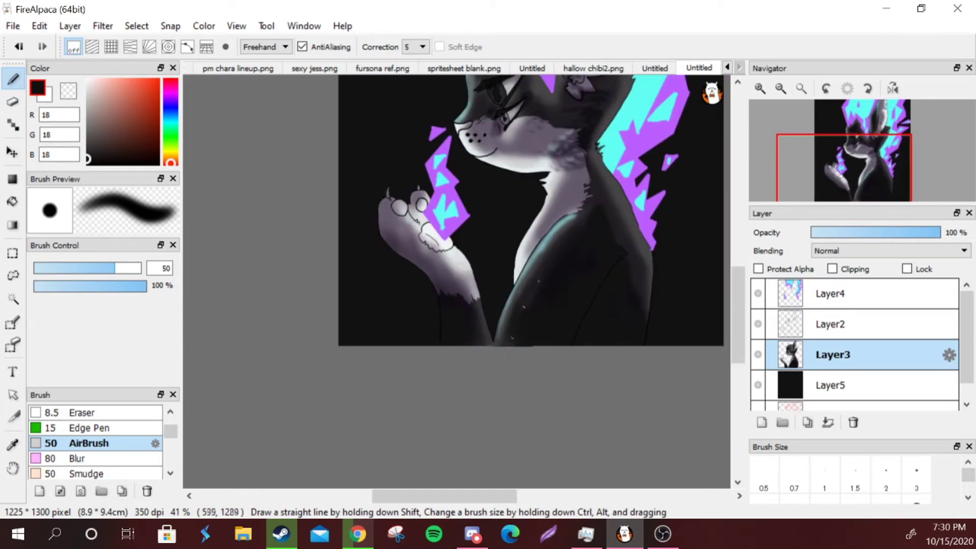
pyautogui.click(801, 88)
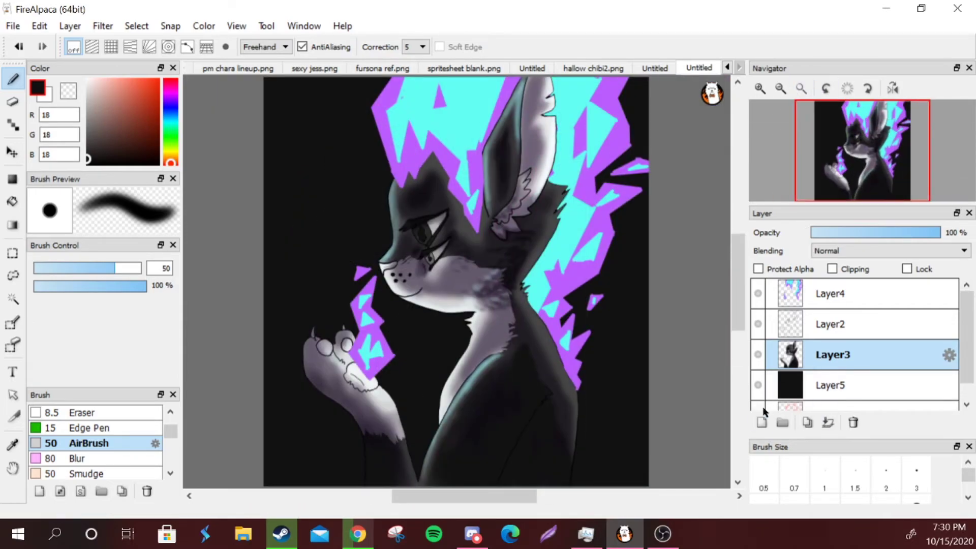
# Add a layer above Layer3 and draw a linear Foreground-Transparent black gradient from below the canvas up to the chest.
pyautogui.click(761, 422)
pyautogui.click(13, 225)
pyautogui.click(137, 47)
pyautogui.click(122, 65)
pyautogui.scroll(-2, 477, 428)
pyautogui.moveTo(476, 428); pyautogui.dragTo(478, 311)
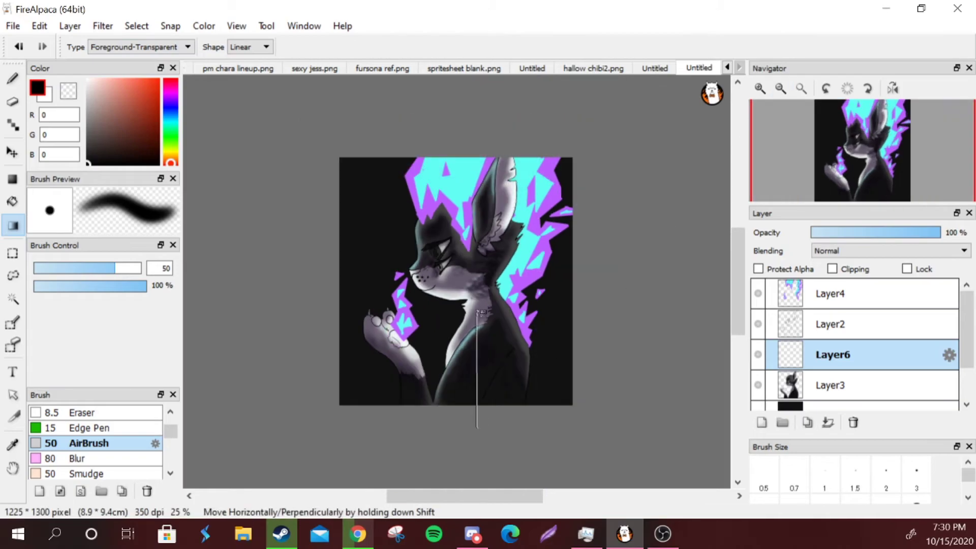
# Set the gradient layer's opacity to 47% and merge it down into Layer3.
pyautogui.click(828, 422)
pyautogui.hotkey('ctrl', 'z')
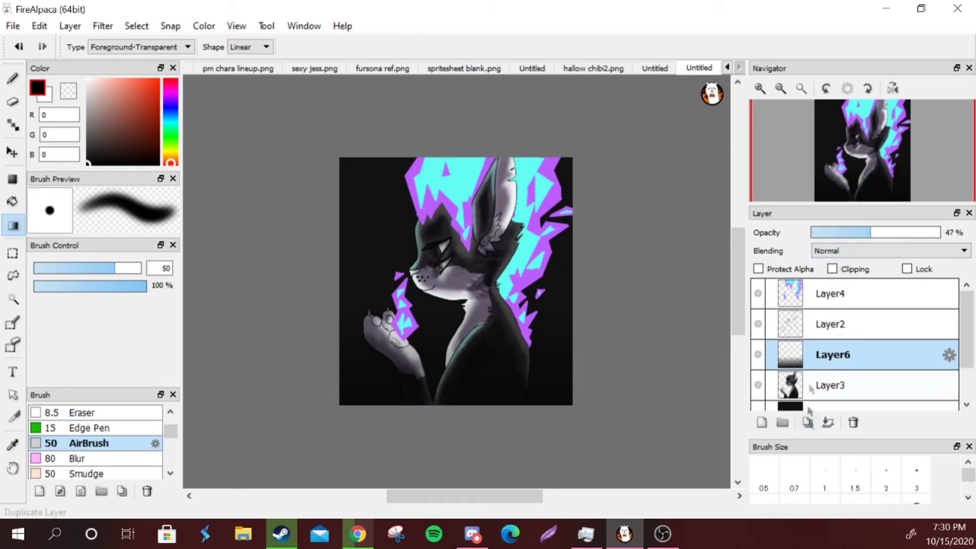
pyautogui.click(828, 422)
# Add a layer below Layer3 and paint the pupils purple (RGB 188, 93, 255) with cyan (RGB 98, 255, 242) accents using the Pen.
pyautogui.click(760, 88)
pyautogui.scroll(2, 860, 128)
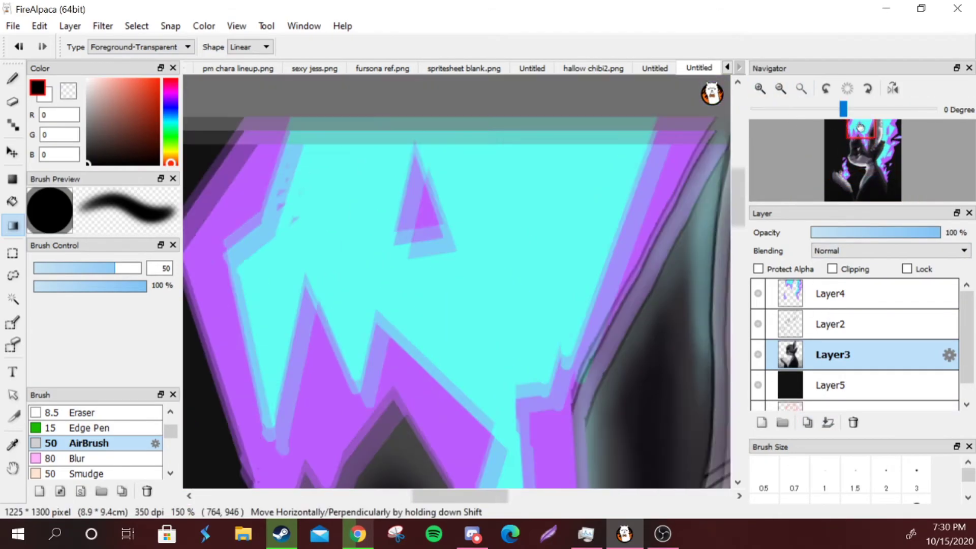
pyautogui.moveTo(860, 127); pyautogui.dragTo(855, 140)
pyautogui.hotkey('ctrl', 'shift', 'n')
pyautogui.press('b')
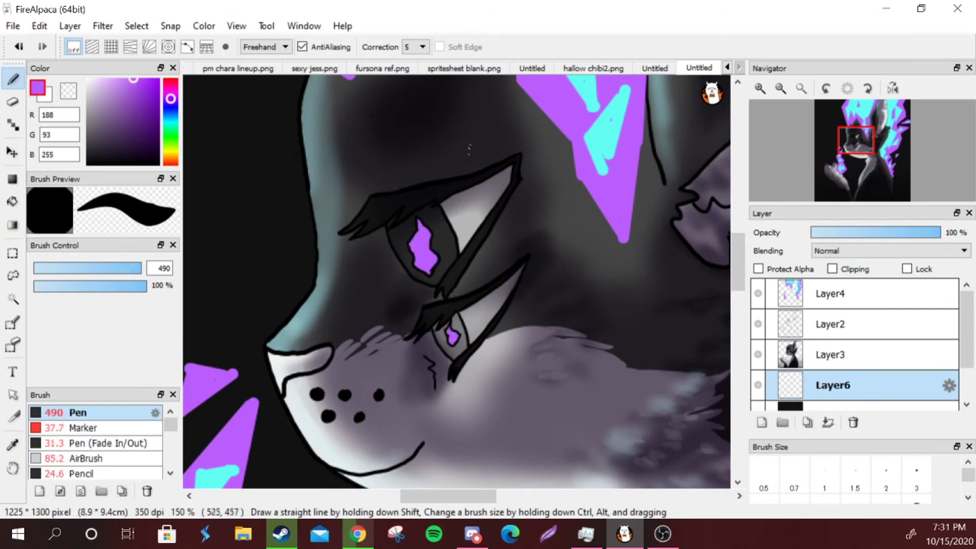
pyautogui.moveTo(469, 148); pyautogui.dragTo(451, 316)
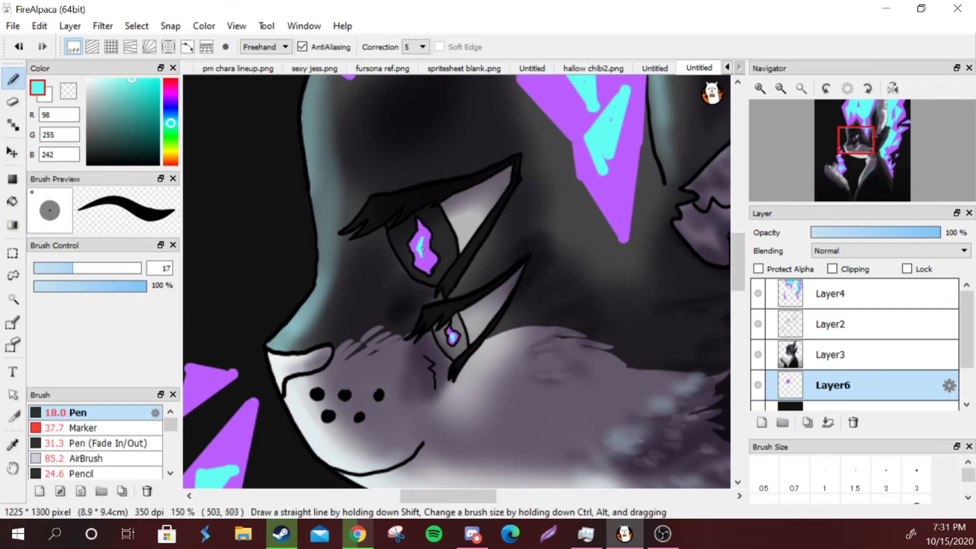
# Paint white highlights over the eye on Layer2 with the Pen at size 17.
pyautogui.click(801, 88)
pyautogui.click(830, 324)
pyautogui.scroll(4, 857, 151)
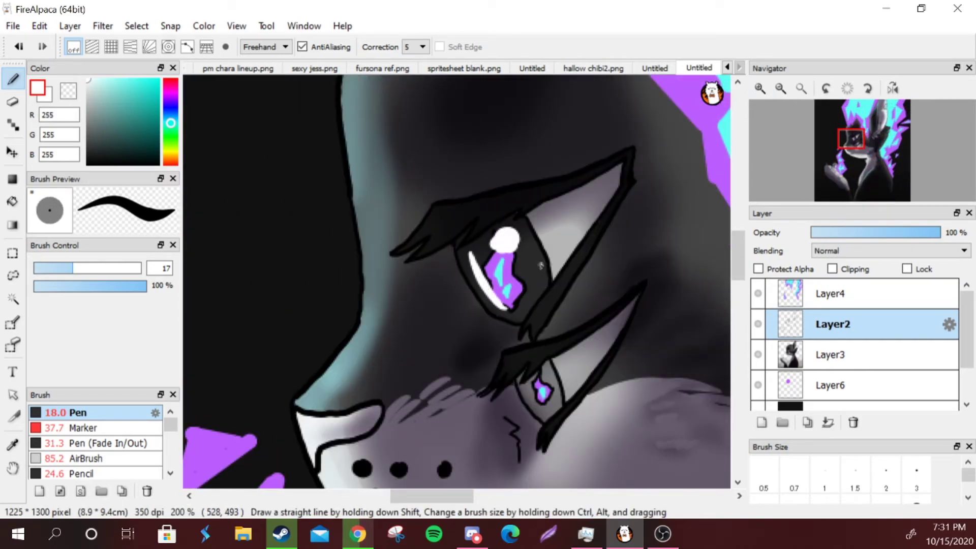
pyautogui.click(787, 94)
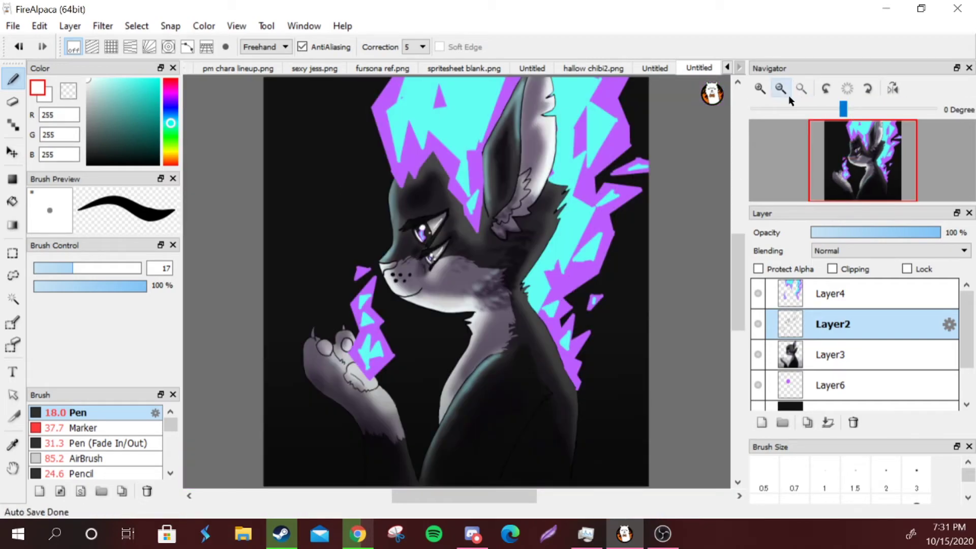
# Protect Layer4's alpha and airbrush a pale cyan glow (RGB 174, 255, 248) into the flames at sizes 124 and 46, opacity 66%.
pyautogui.click(832, 293)
pyautogui.click(757, 269)
pyautogui.keyDown('alt'); pyautogui.click(401, 110); pyautogui.keyUp('alt')
pyautogui.click(89, 458)
pyautogui.moveTo(391, 120)
pyautogui.mouseDown()
pyautogui.moveTo(422, 84)
pyautogui.moveTo(460, 121)
pyautogui.mouseUp()
pyautogui.moveTo(423, 83)
pyautogui.mouseDown()
pyautogui.moveTo(603, 120)
pyautogui.moveTo(548, 210)
pyautogui.moveTo(649, 168)
pyautogui.mouseUp()
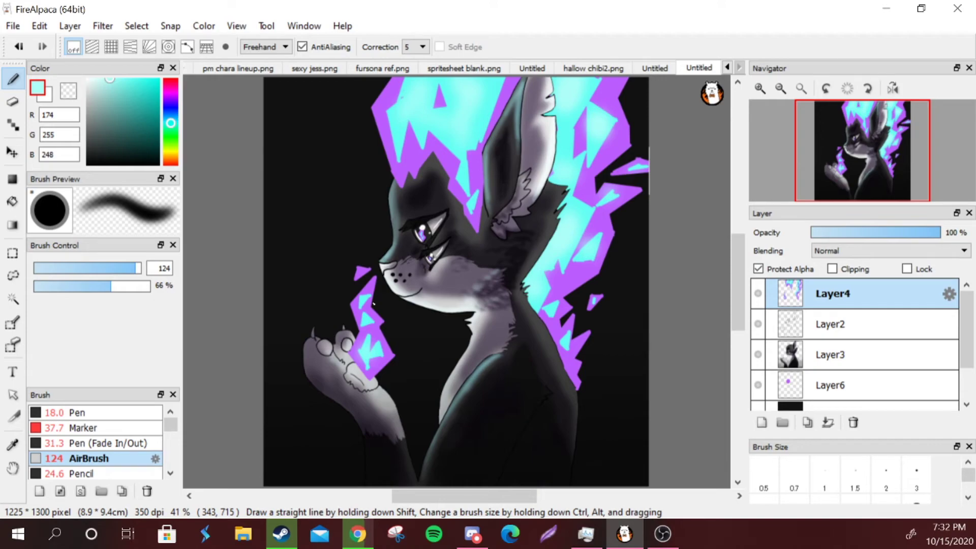
pyautogui.click(111, 268)
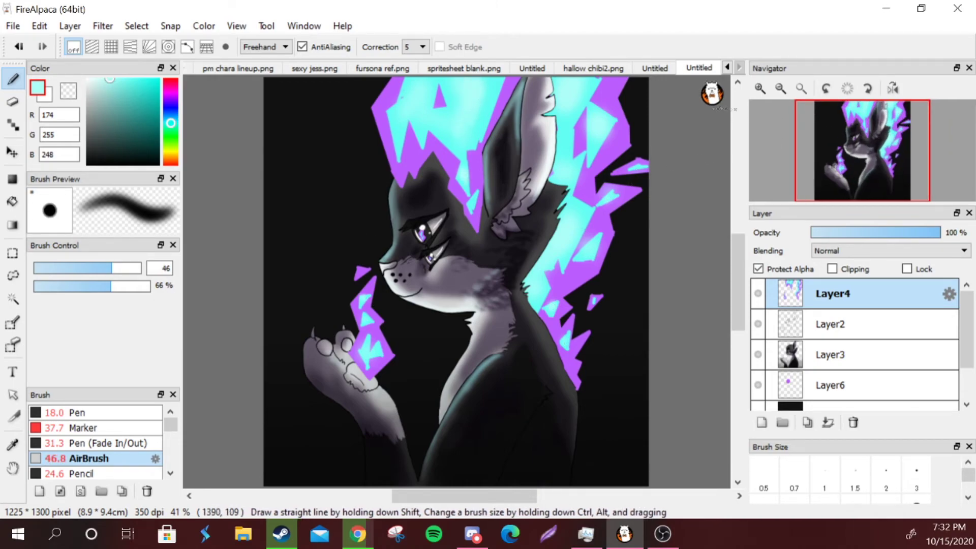
pyautogui.moveTo(831, 98)
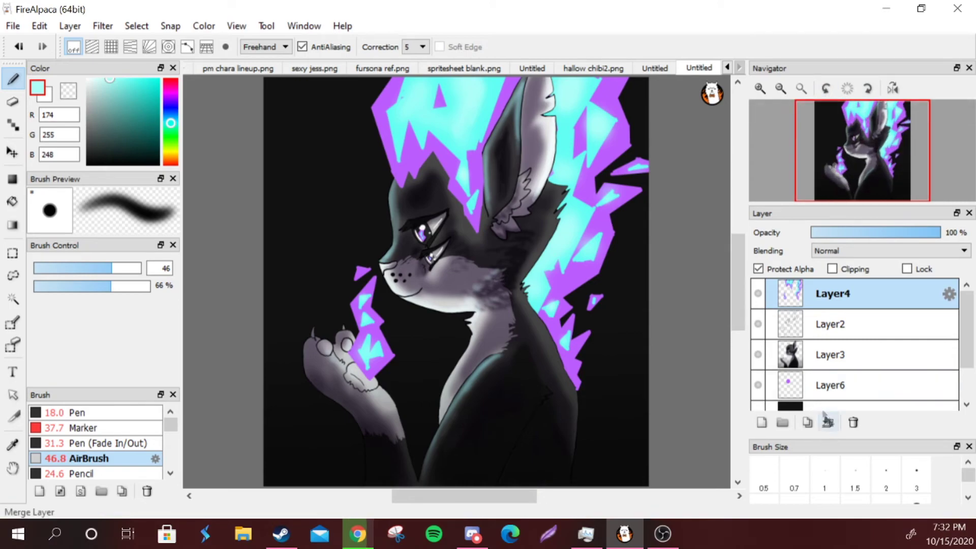
# Duplicate the line-art layer Layer2 and open a filter for the copy.
pyautogui.click(833, 324)
pyautogui.click(807, 422)
pyautogui.click(13, 152)
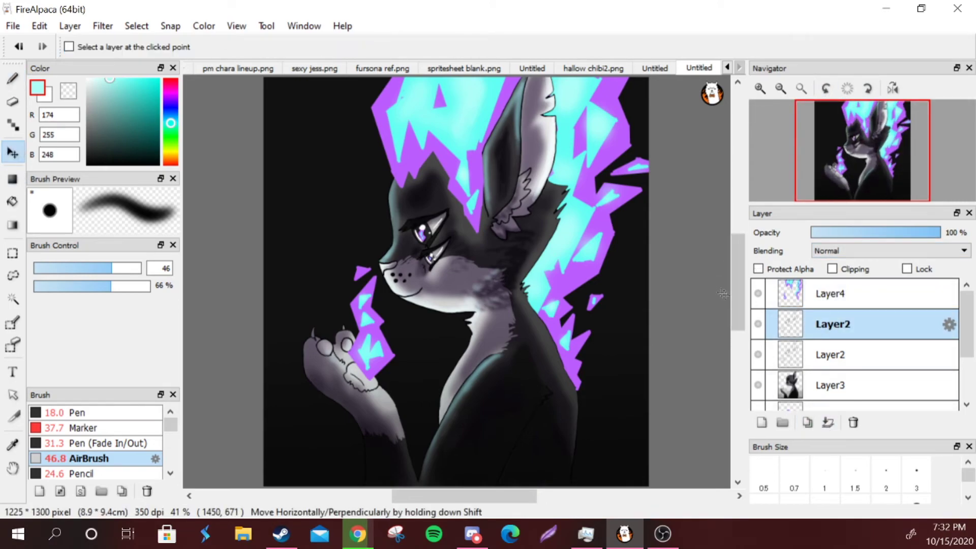
pyautogui.click(102, 26)
pyautogui.click(174, 163)
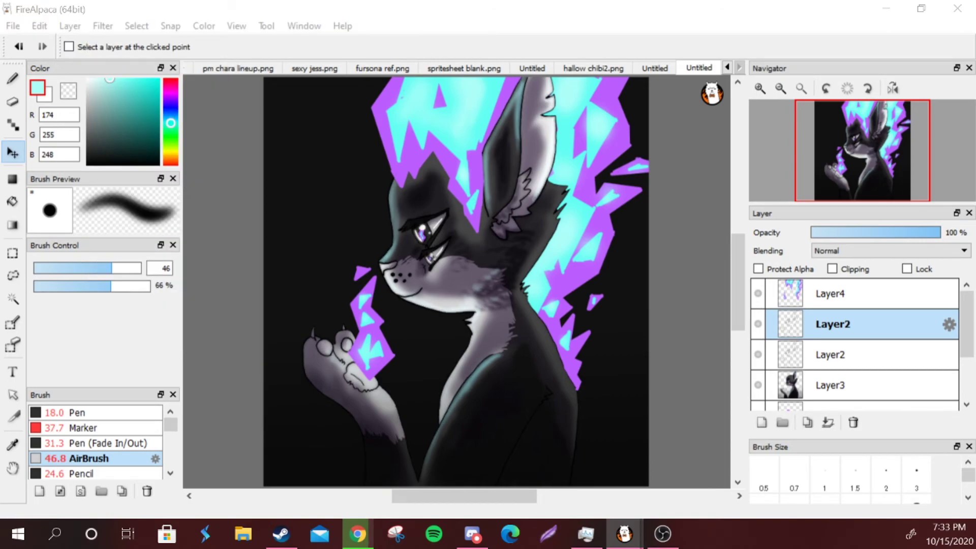
# Merge the line-art layers and Layer3 down into Layer6, and merge the flame layer Layer4 into it as well.
pyautogui.click(827, 422)
pyautogui.click(827, 422)
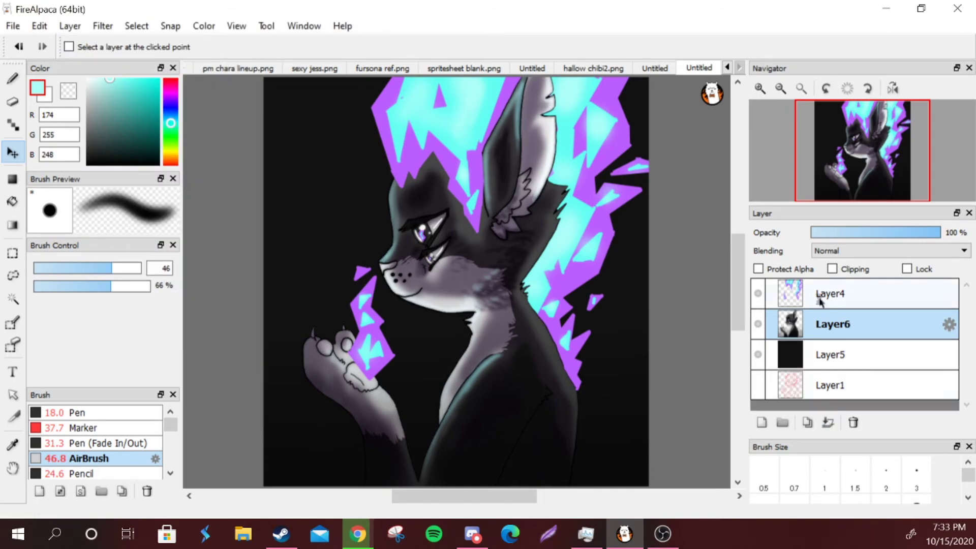
pyautogui.click(823, 295)
pyautogui.click(827, 422)
# Copy and paste the whole merged artwork, and duplicate the pasted layer twice to get three Layer7 copies above Layer6.
pyautogui.scroll(-2, 714, 199)
pyautogui.click(12, 254)
pyautogui.hotkey('ctrl', 'a')
pyautogui.hotkey('ctrl', 'c')
pyautogui.click(39, 25)
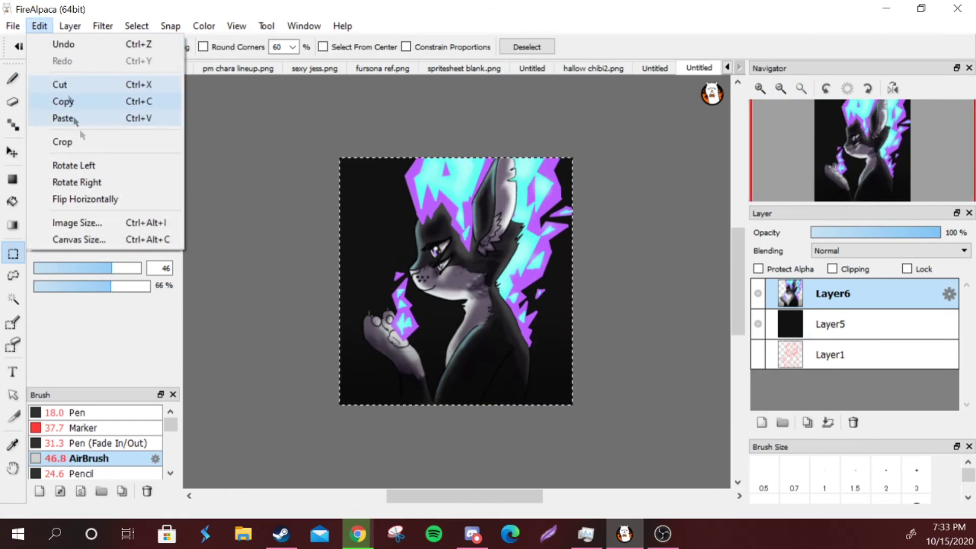
pyautogui.click(61, 115)
pyautogui.click(807, 423)
pyautogui.hotkey('ctrl', 'd')
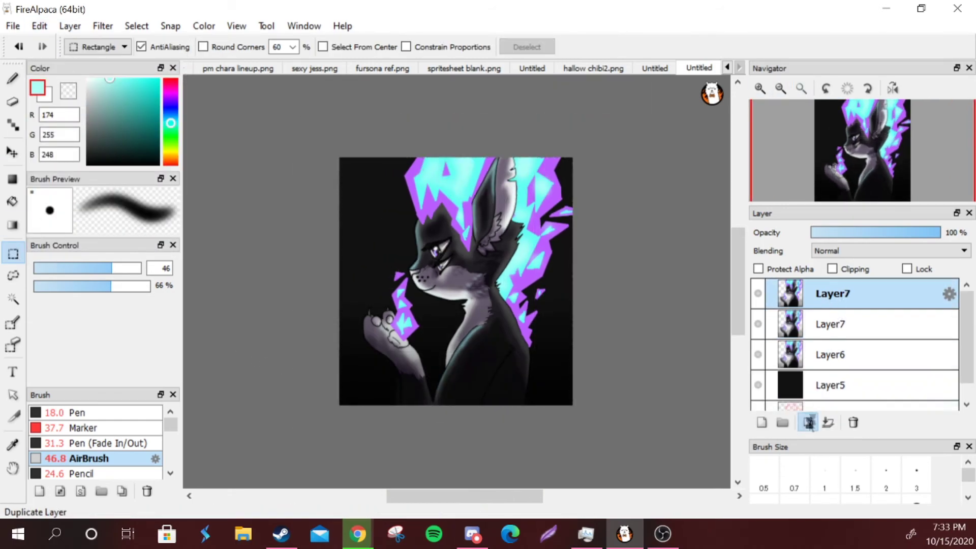
pyautogui.click(807, 422)
# Offset the Layer7 copies from one another, moving the top copy slightly right and the lower ones left.
pyautogui.press('v')
pyautogui.moveTo(301, 131); pyautogui.dragTo(310, 128)
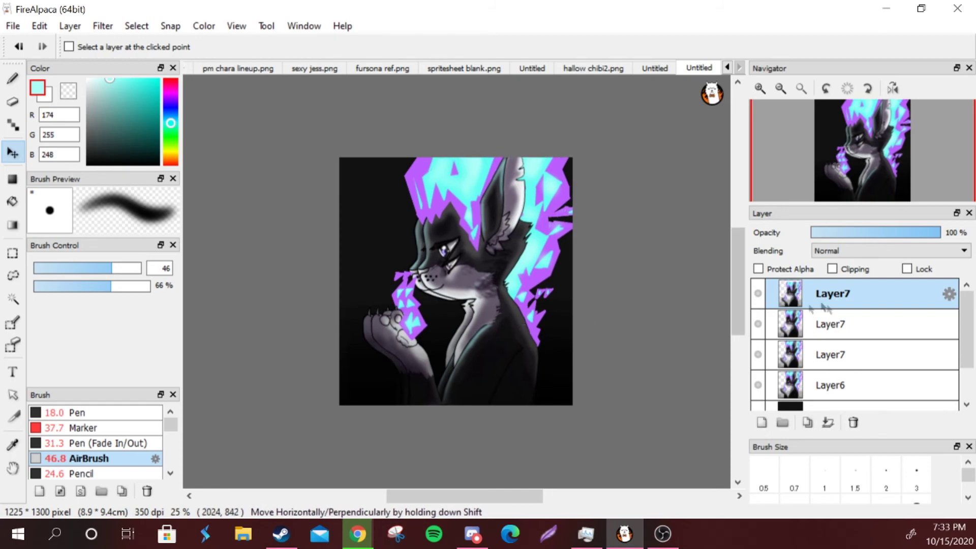
pyautogui.click(830, 323)
pyautogui.moveTo(512, 317)
pyautogui.mouseDown()
pyautogui.moveTo(501, 317)
pyautogui.moveTo(506, 324)
pyautogui.mouseUp()
pyautogui.click(830, 355)
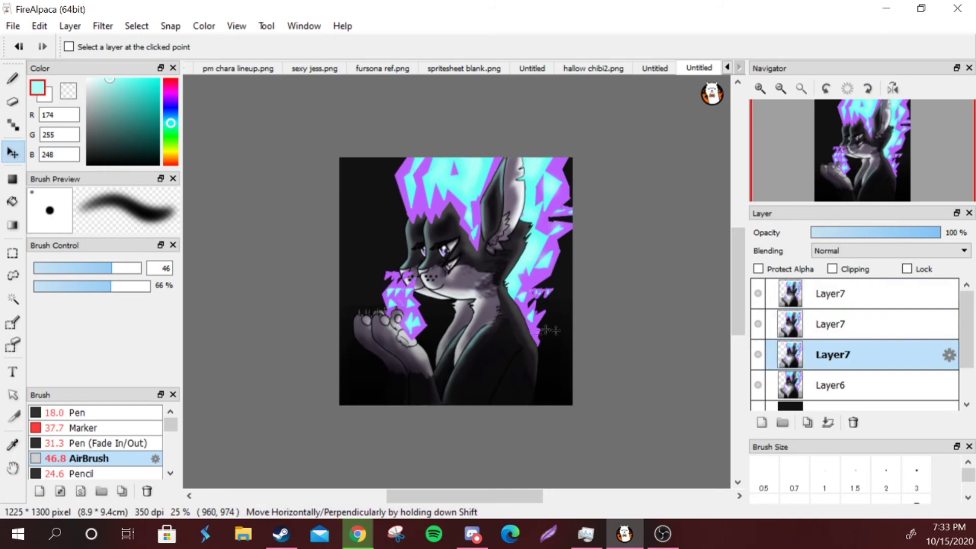
# Add a clipping layer over the top Layer7 copy and cover it with magenta (RGB 255, 0, 186) using the Pen at size 1000.
pyautogui.click(830, 293)
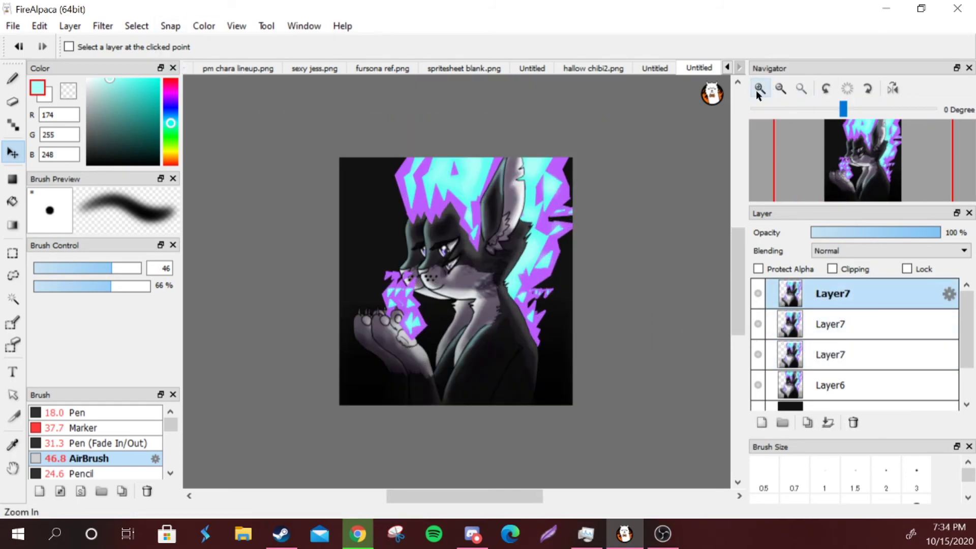
pyautogui.hotkey('ctrl', 'shift', 'n')
pyautogui.click(832, 269)
pyautogui.press('b')
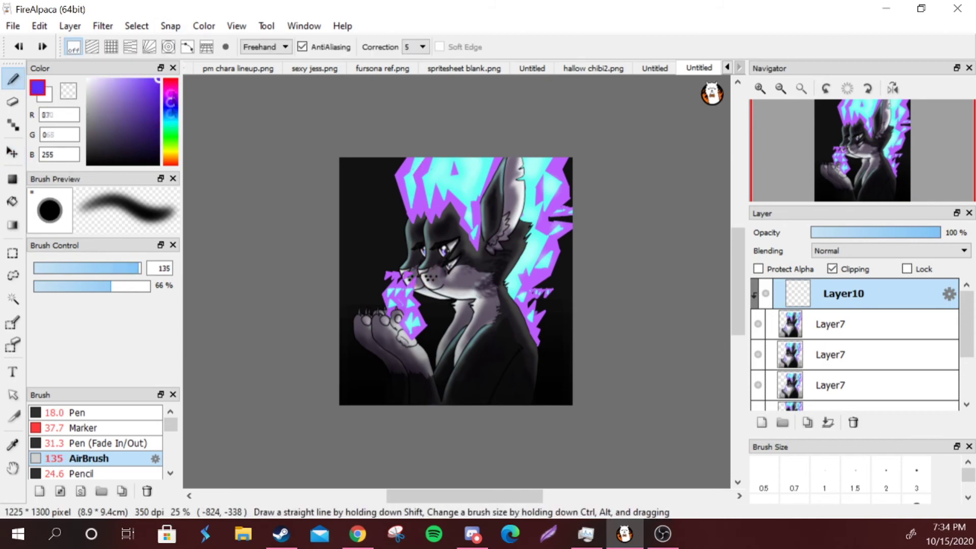
pyautogui.click(134, 413)
pyautogui.moveTo(50, 268); pyautogui.dragTo(153, 268)
pyautogui.moveTo(416, 331); pyautogui.dragTo(508, 218)
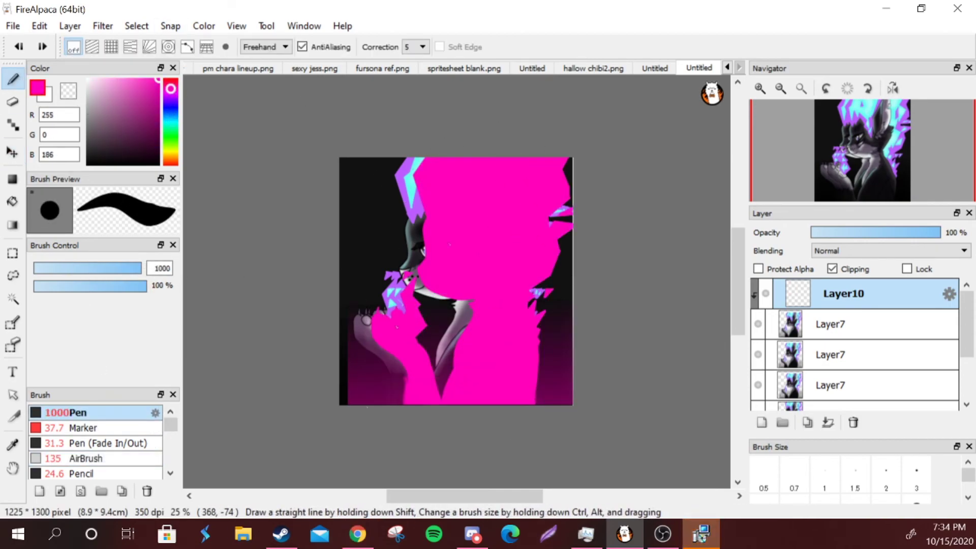
# Set the magenta clipping layer's blending mode to Hue and merge it down into the top Layer7 copy.
pyautogui.click(890, 250)
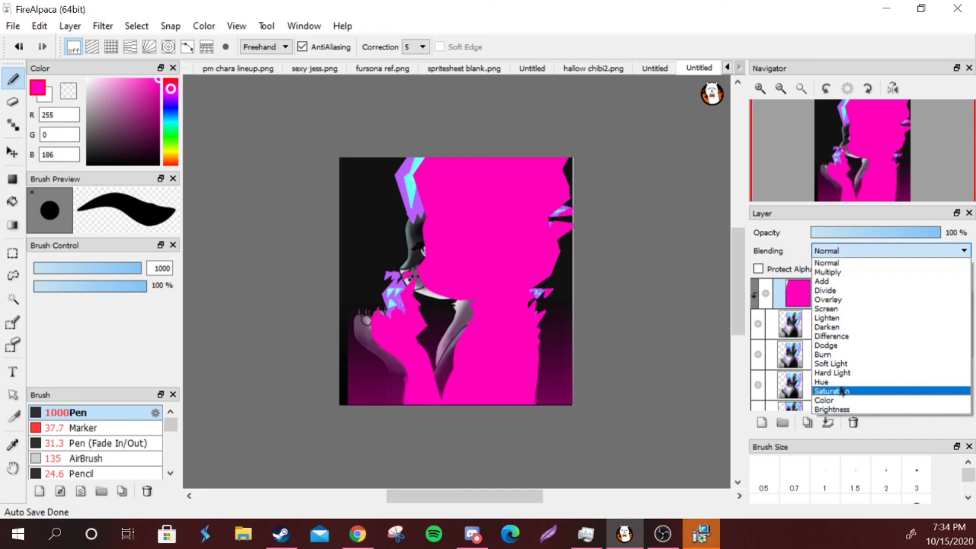
pyautogui.click(837, 389)
pyautogui.click(827, 423)
# Tint the second Layer7 copy with a cyan (RGB 0, 235, 255) clipping layer blended as Hue, and merge it down.
pyautogui.click(838, 324)
pyautogui.click(762, 422)
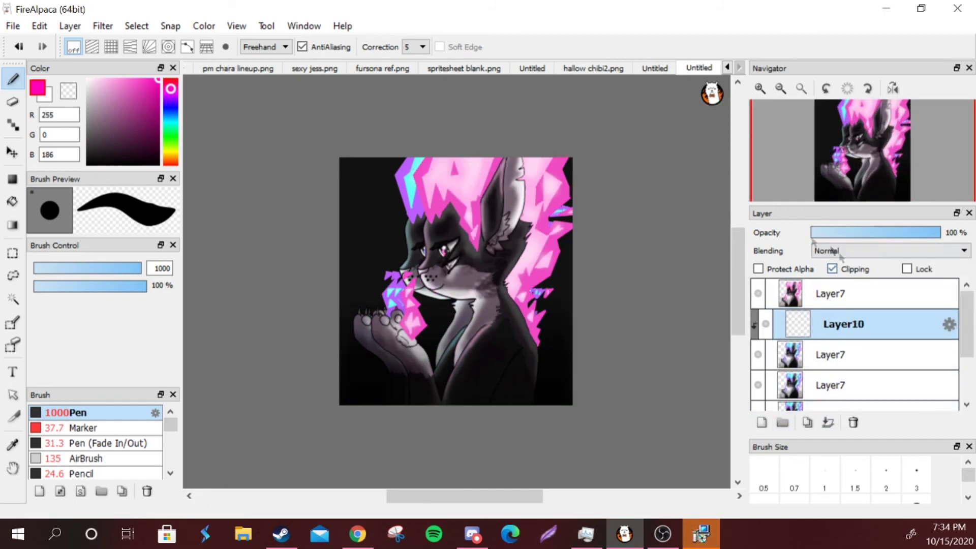
pyautogui.click(169, 118)
pyautogui.moveTo(407, 285)
pyautogui.mouseDown()
pyautogui.moveTo(288, 186)
pyautogui.moveTo(559, 343)
pyautogui.mouseUp()
pyautogui.click(889, 251)
pyautogui.click(838, 389)
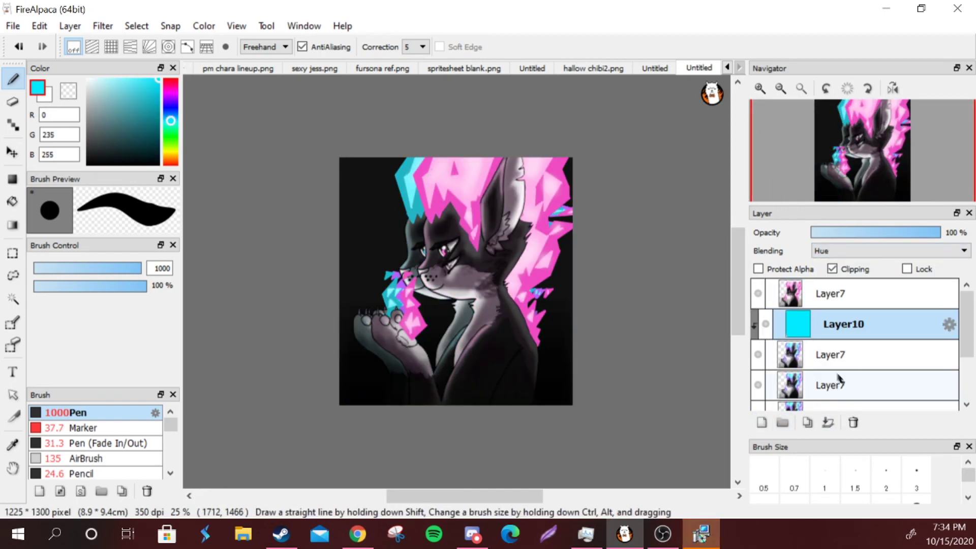
pyautogui.click(827, 422)
# Tint the third Layer7 copy with a yellow (RGB 255, 252, 0) clipping layer blended as Hue, and merge it down.
pyautogui.click(761, 422)
pyautogui.click(832, 269)
pyautogui.moveTo(355, 356); pyautogui.dragTo(559, 356)
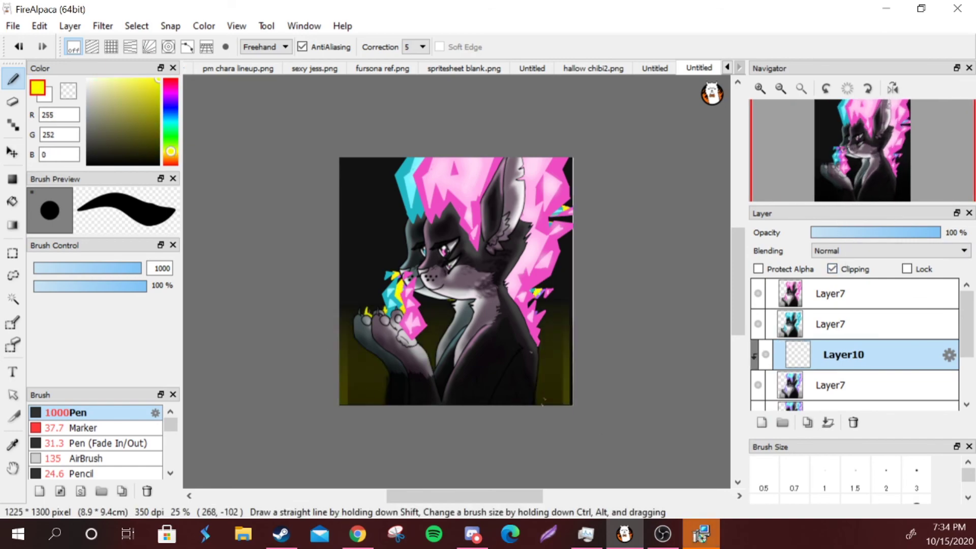
pyautogui.click(889, 250)
pyautogui.click(858, 372)
pyautogui.click(828, 423)
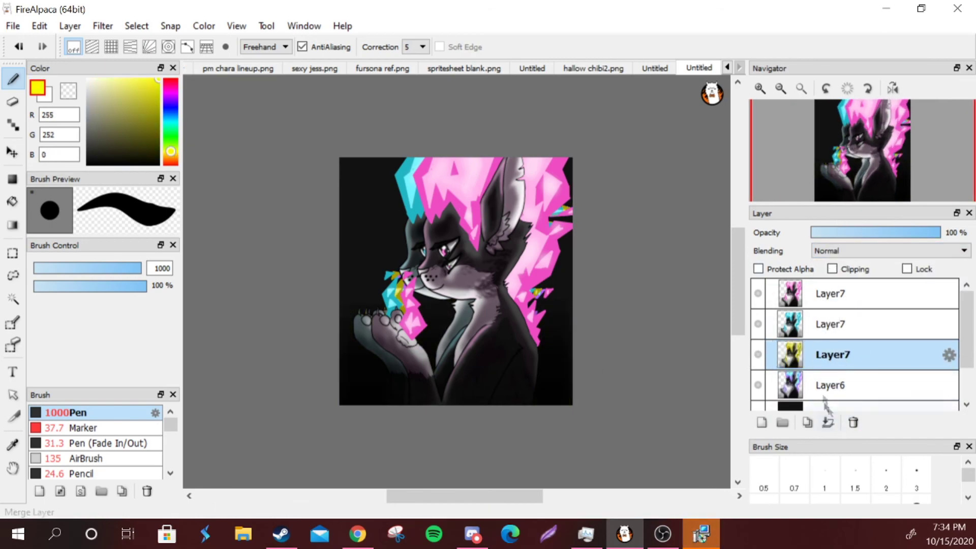
# Set the blending mode of the magenta, cyan and yellow Layer7 copies to Overlay.
pyautogui.click(836, 294)
pyautogui.click(864, 251)
pyautogui.click(844, 300)
pyautogui.click(845, 324)
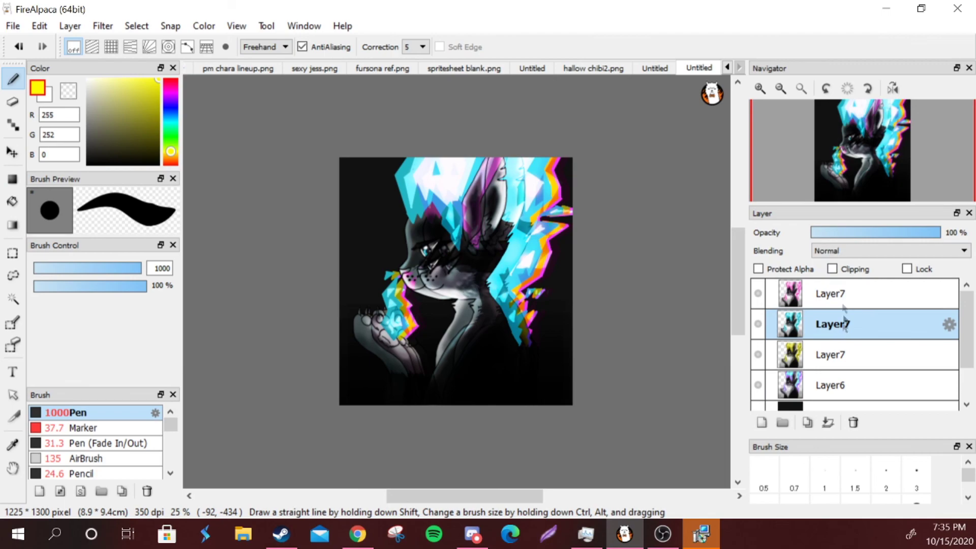
pyautogui.click(889, 251)
pyautogui.click(843, 299)
pyautogui.click(845, 354)
pyautogui.click(889, 250)
pyautogui.click(848, 301)
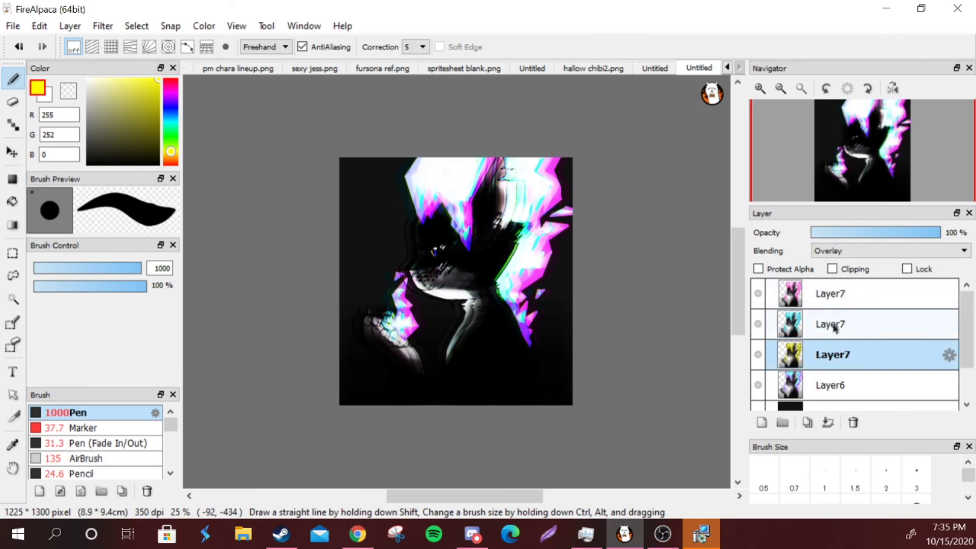
# Lower the opacity of the tinted Layer7 copies, setting the top magenta copy to 47%.
pyautogui.click(871, 233)
pyautogui.click(834, 323)
pyautogui.click(834, 293)
pyautogui.click(871, 233)
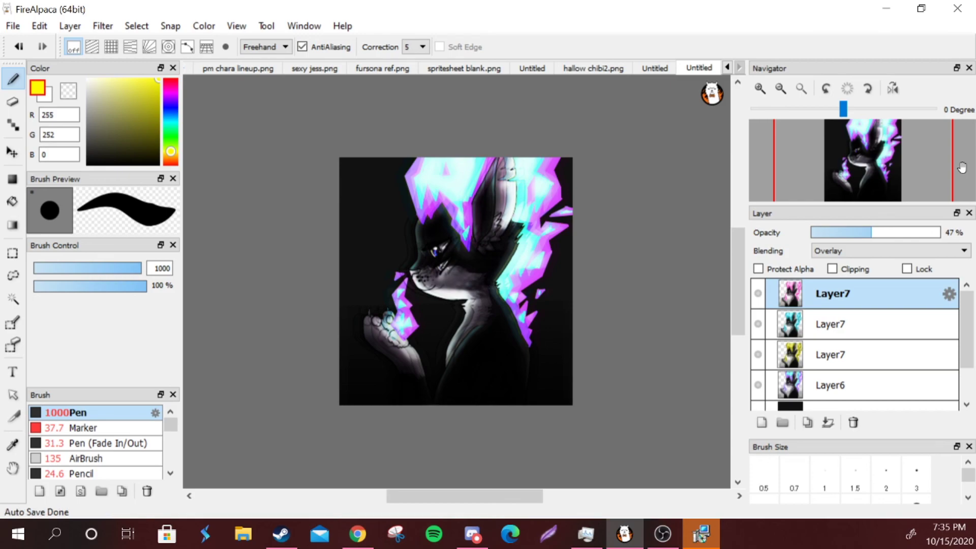
pyautogui.click(760, 90)
pyautogui.click(800, 89)
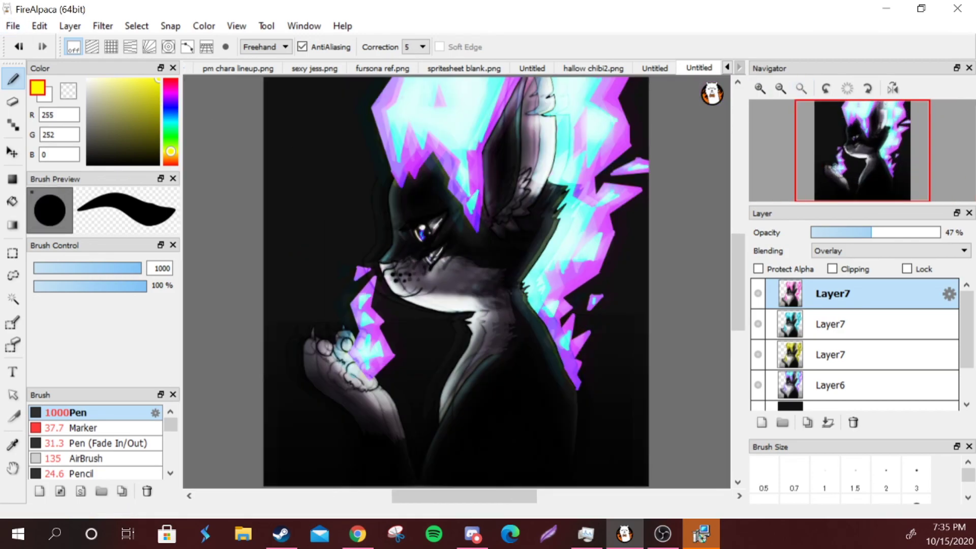